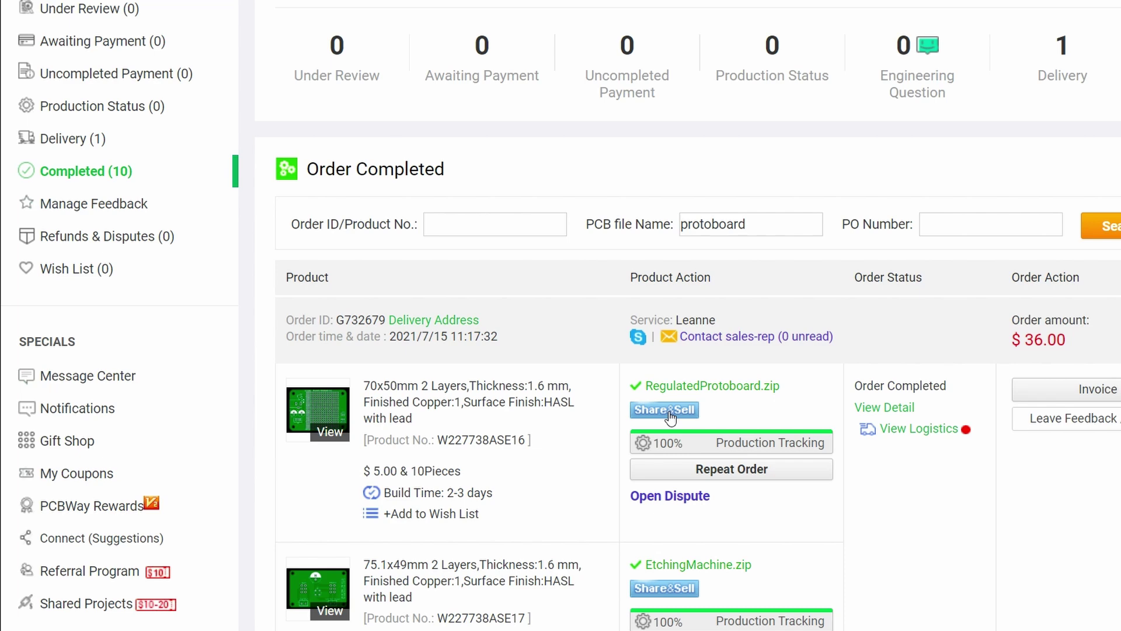
- Start a shared project from the RegulatedProtoboard.zip order and title it "Protoboard with MCP1700/LM78xx regulator"
left_click(666, 410)
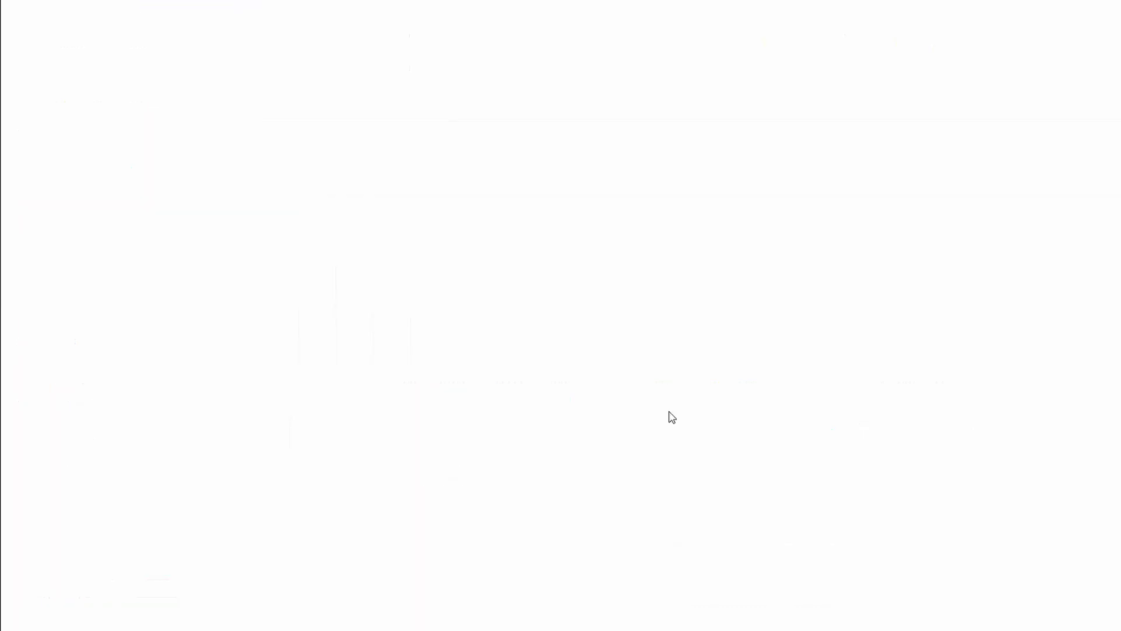
double_click(315, 300)
type("Pr")
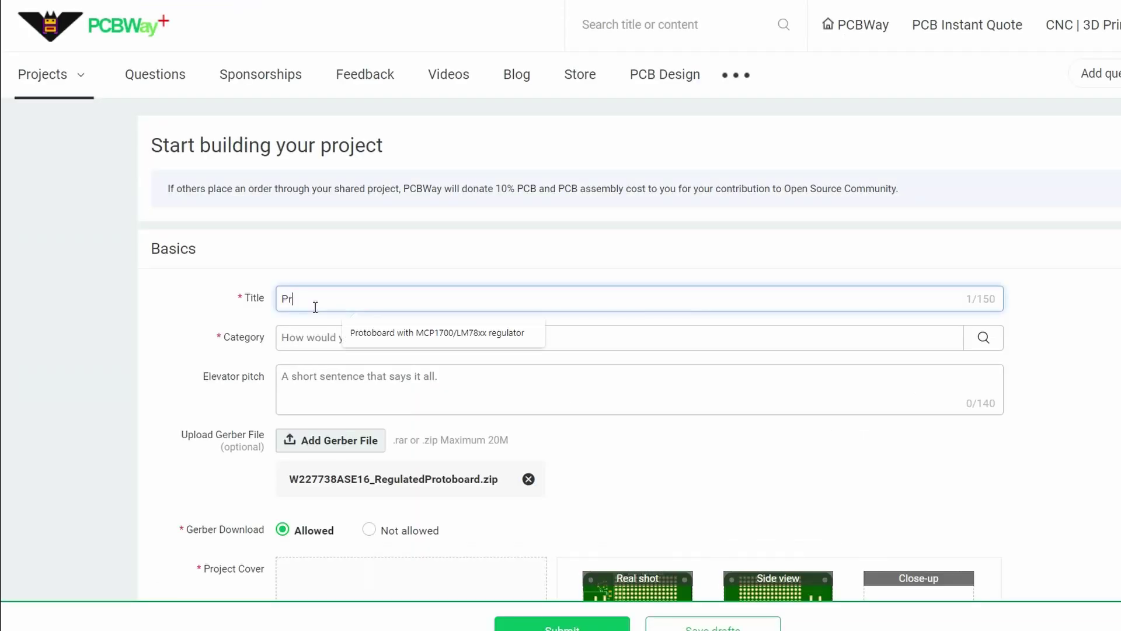
type("otoboard with MCP1700/LM78xx regulator")
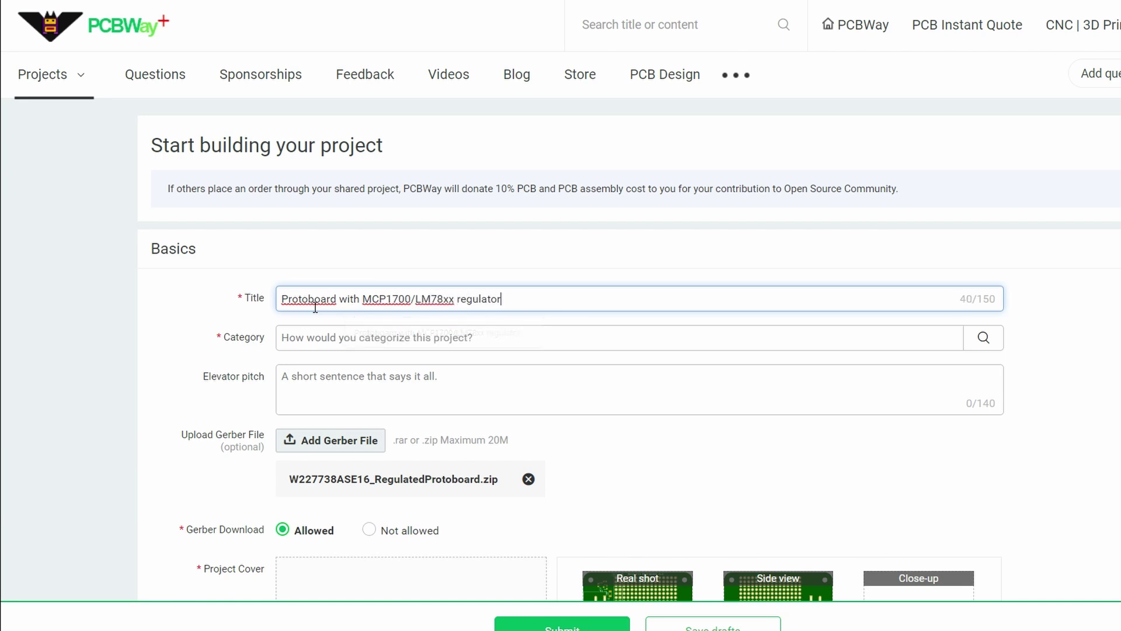
- Assign the project to the Breakout Board Projects and DIY Electronics categories
left_click(303, 339)
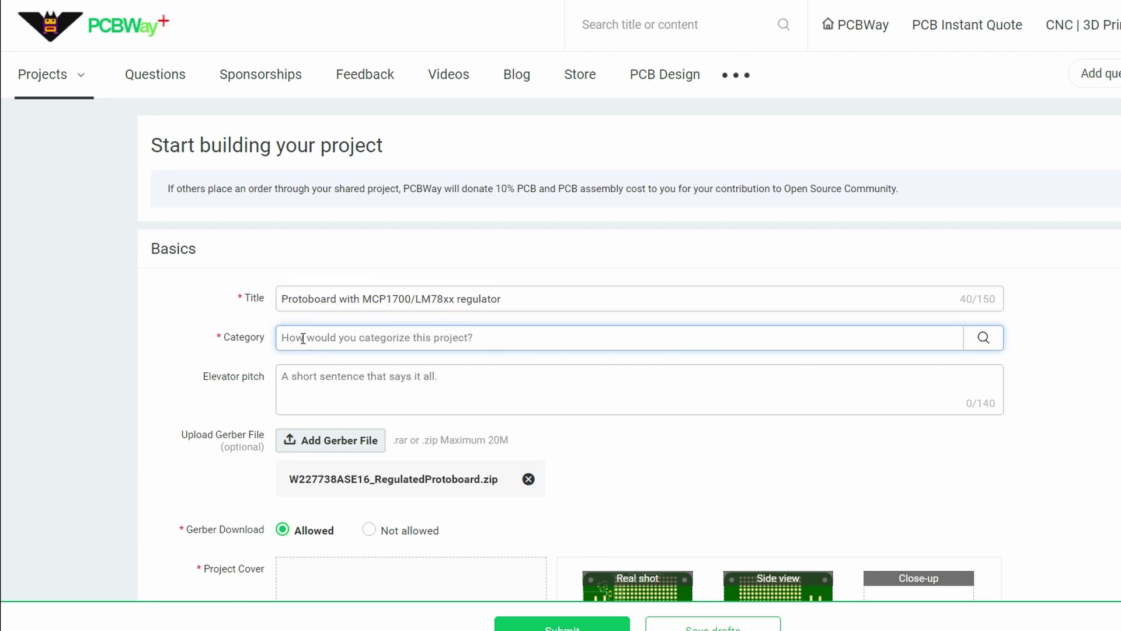
scroll(303, 339, "down", 1)
left_click(303, 337)
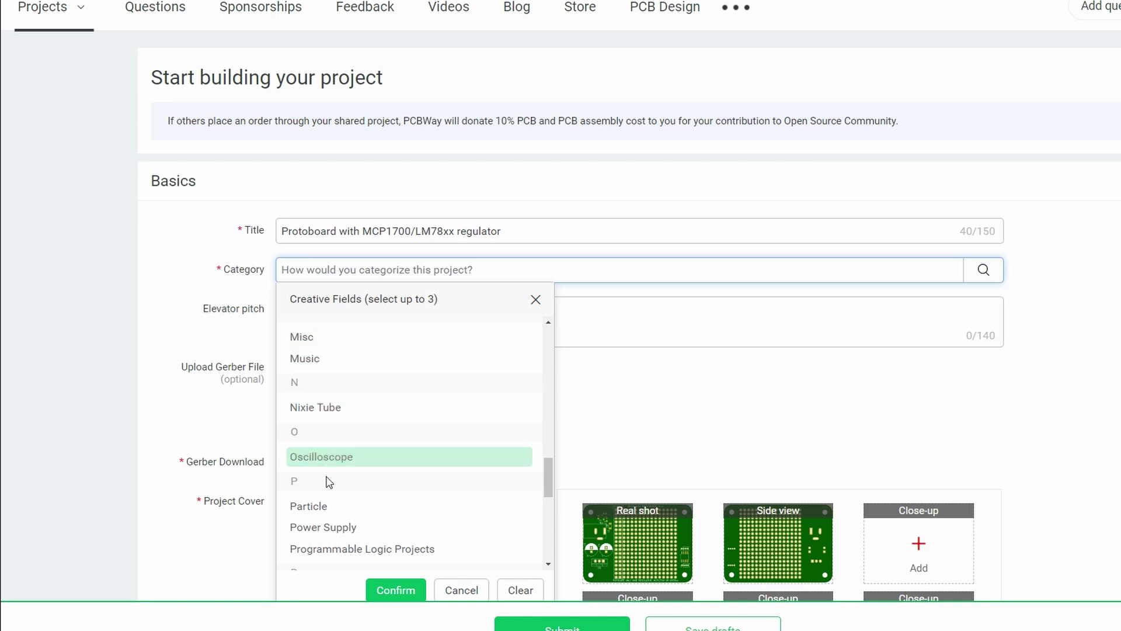
left_click(349, 408)
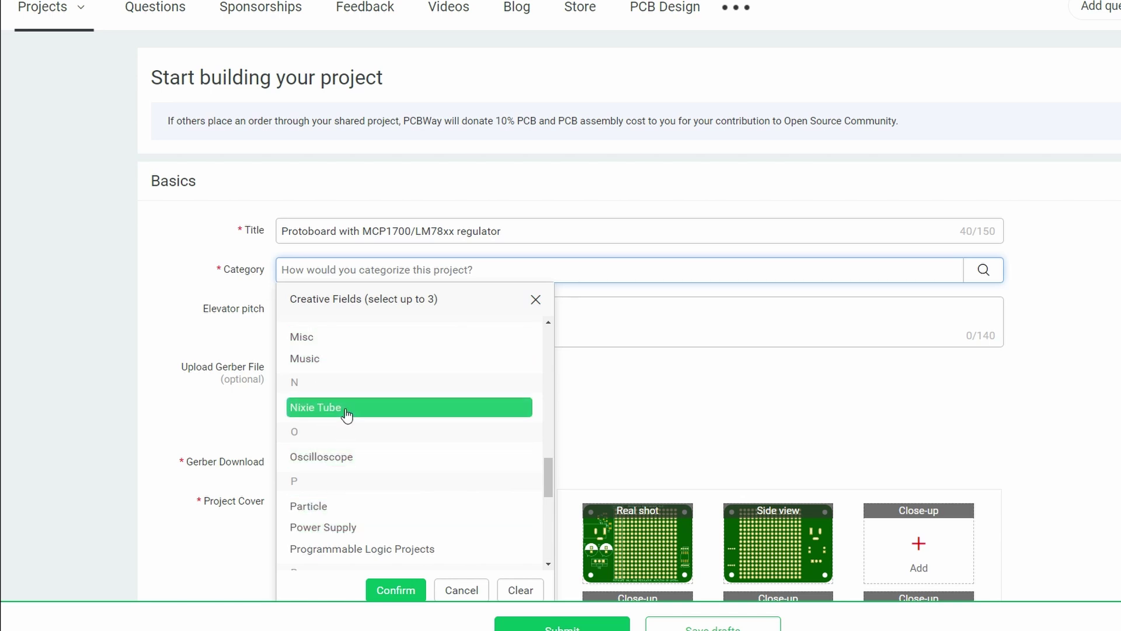
scroll(356, 407, "up", 2)
scroll(357, 408, "up", 6)
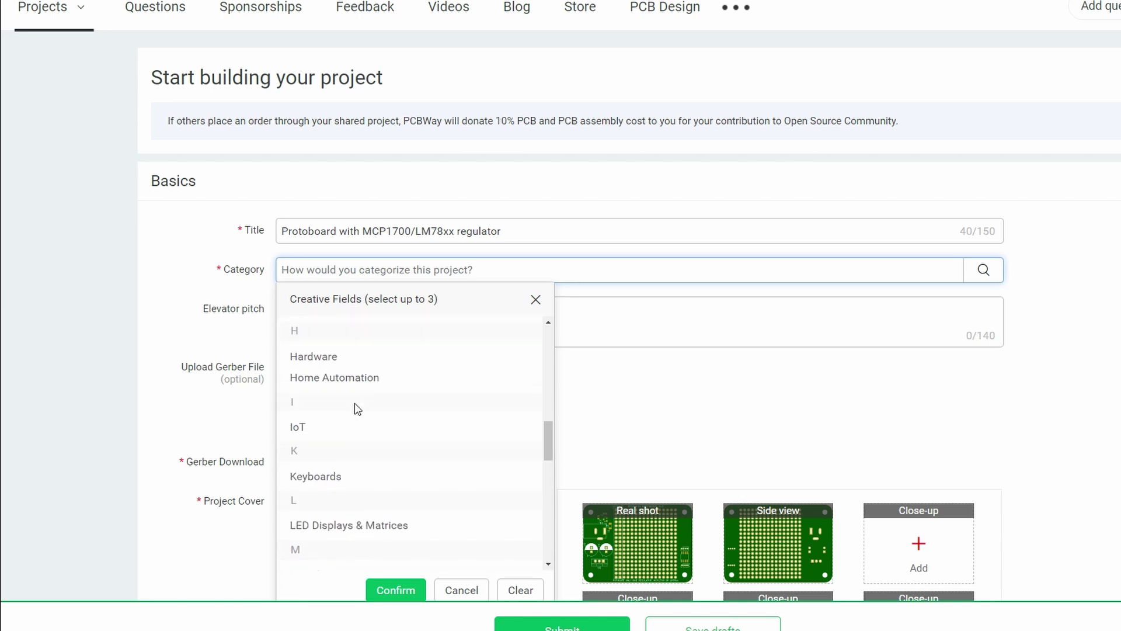
scroll(355, 404, "up", 3)
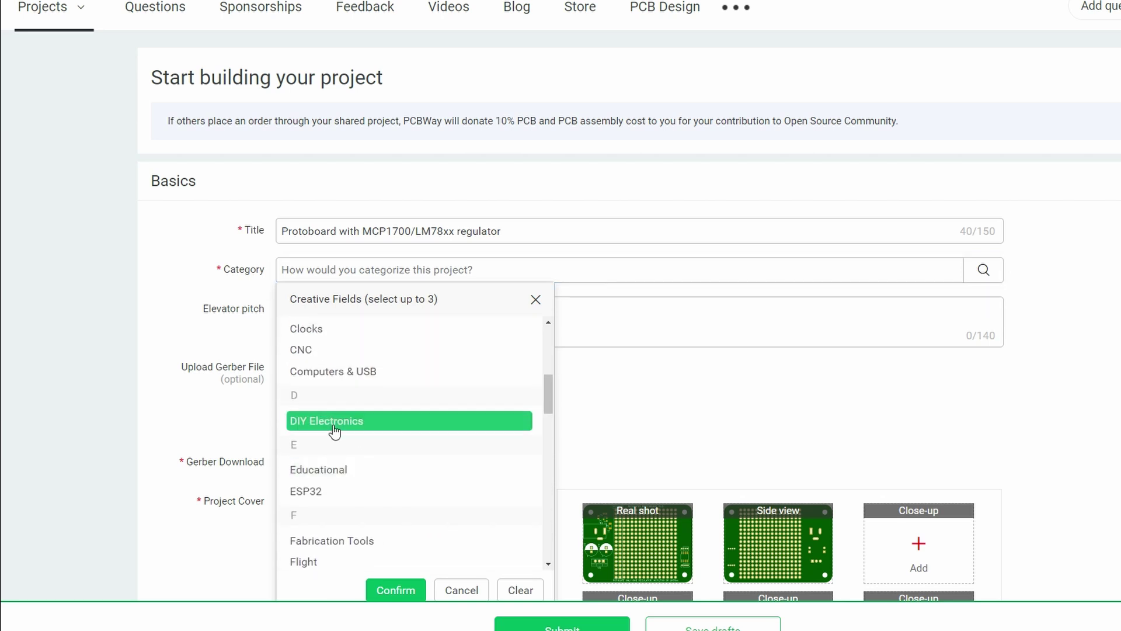
scroll(333, 429, "up", 5)
double_click(331, 442)
left_click(339, 447)
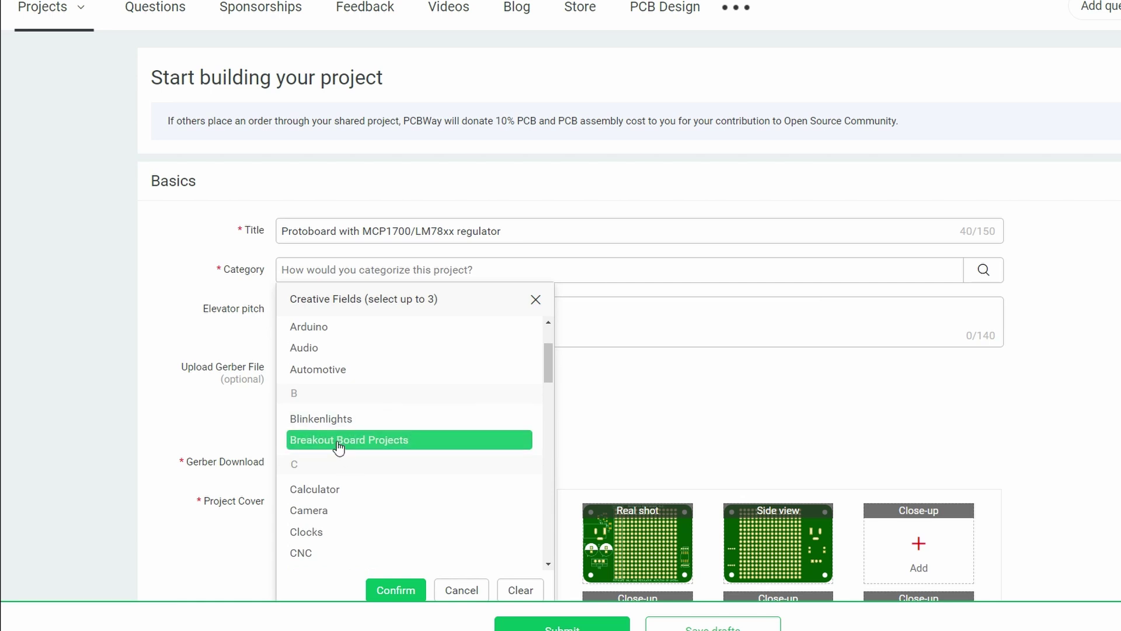
left_click(388, 590)
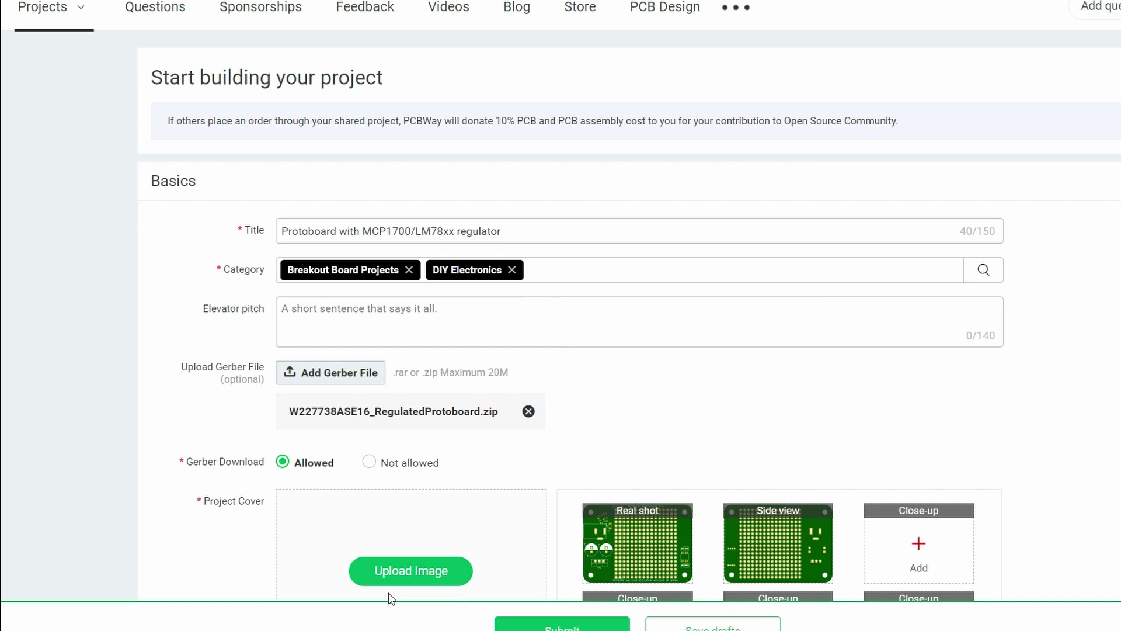
- Enter the elevator pitch "Custom design for prototyping board, including option for either MCP1700 or LM78xx series regulator."
left_click(365, 324)
type("Custom design for prototyping board, including optin")
key("BackSpace")
type("on")
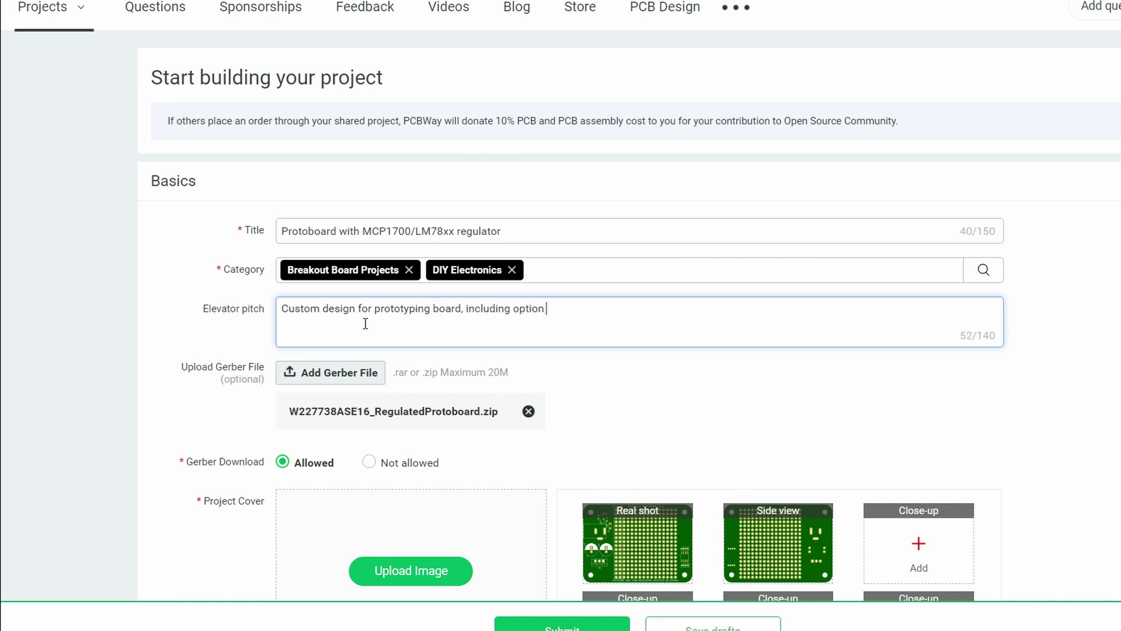
type(" for either MCP1700 or ")
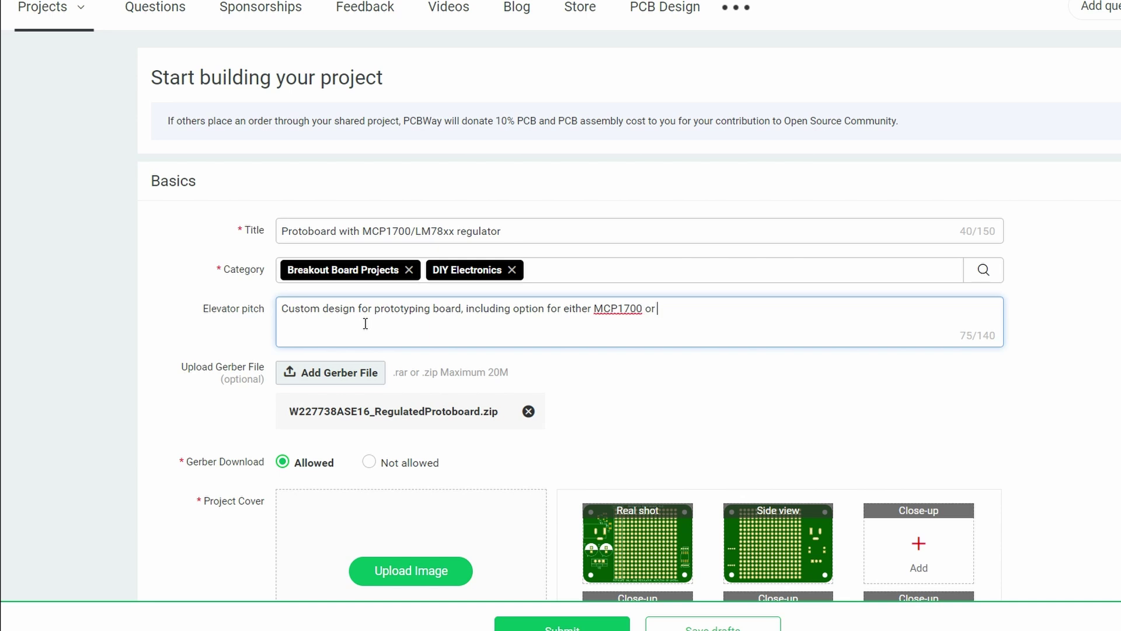
type("LM78xx series regulator.")
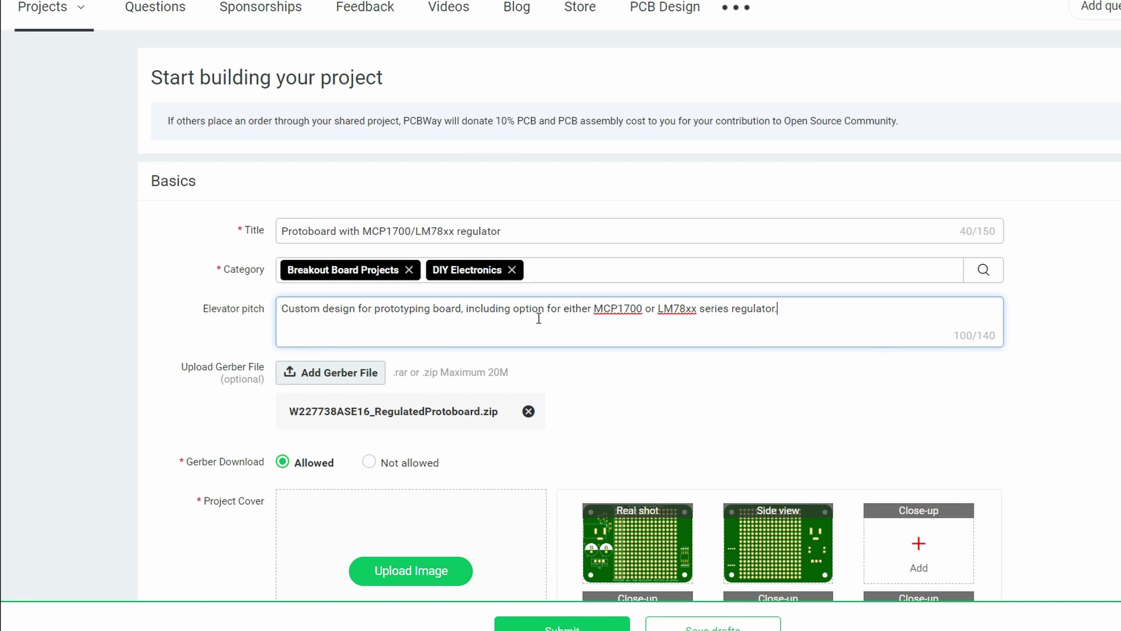
- Switch the Gerber download permission between Not allowed and Allowed, leaving it set to Allowed
scroll(538, 318, "down", 1)
left_click_drag(485, 305, 514, 315)
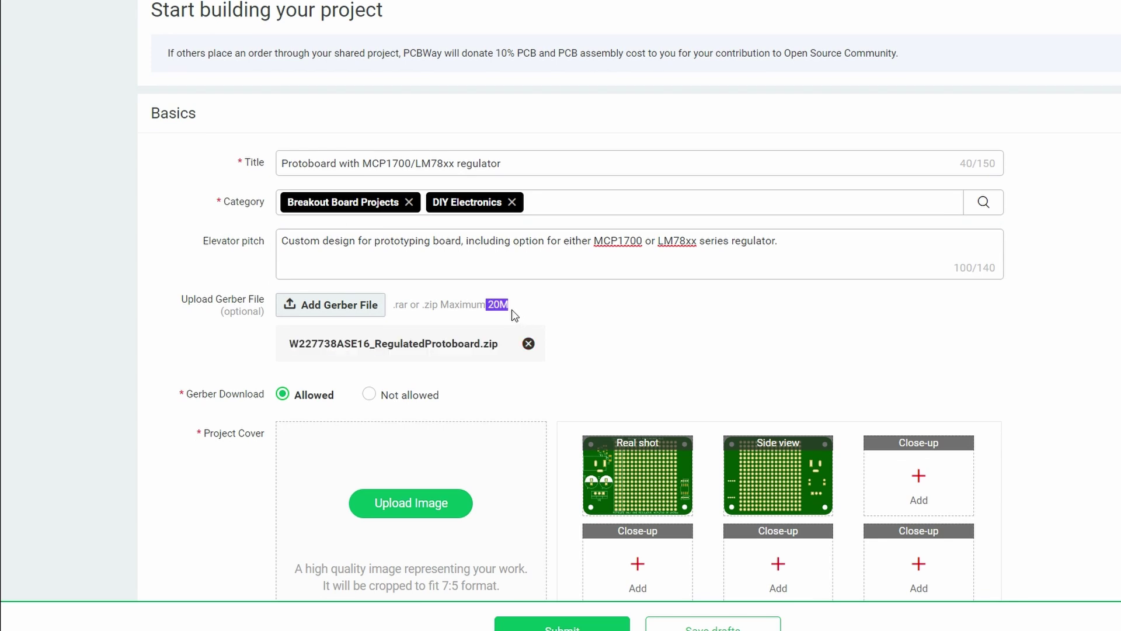
left_click(505, 307)
scroll(453, 357, "down", 1)
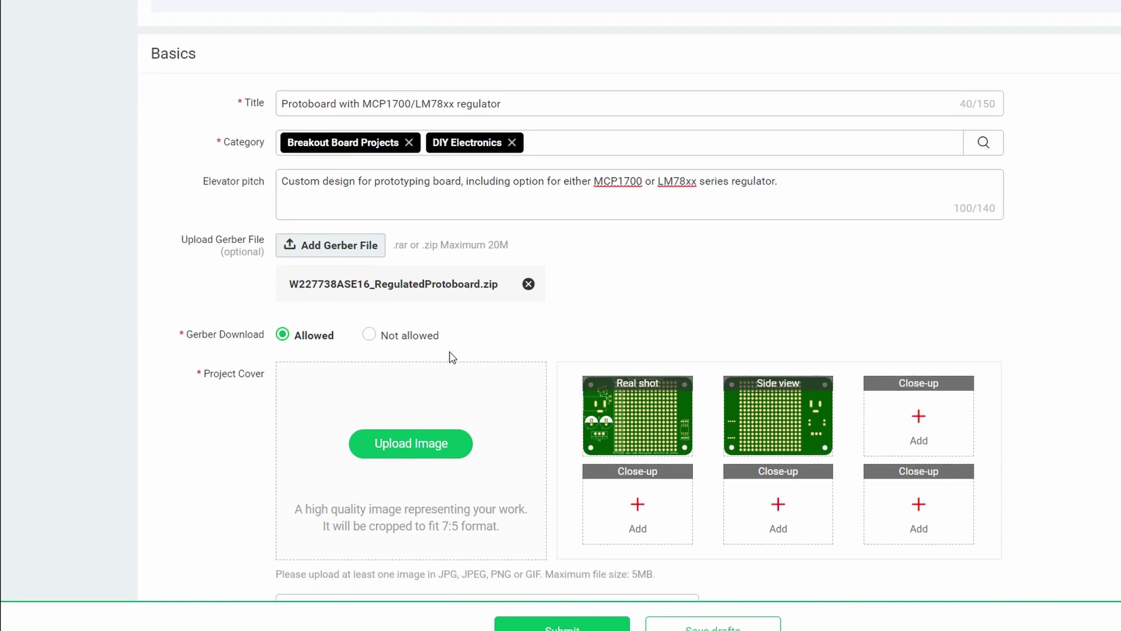
left_click(370, 327)
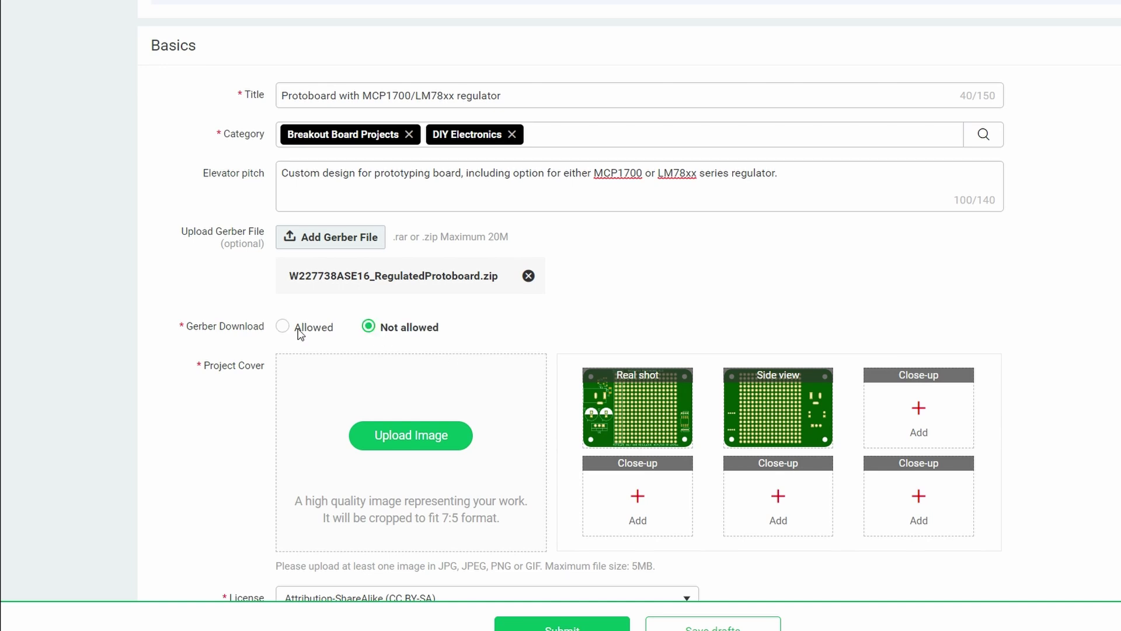
left_click(284, 328)
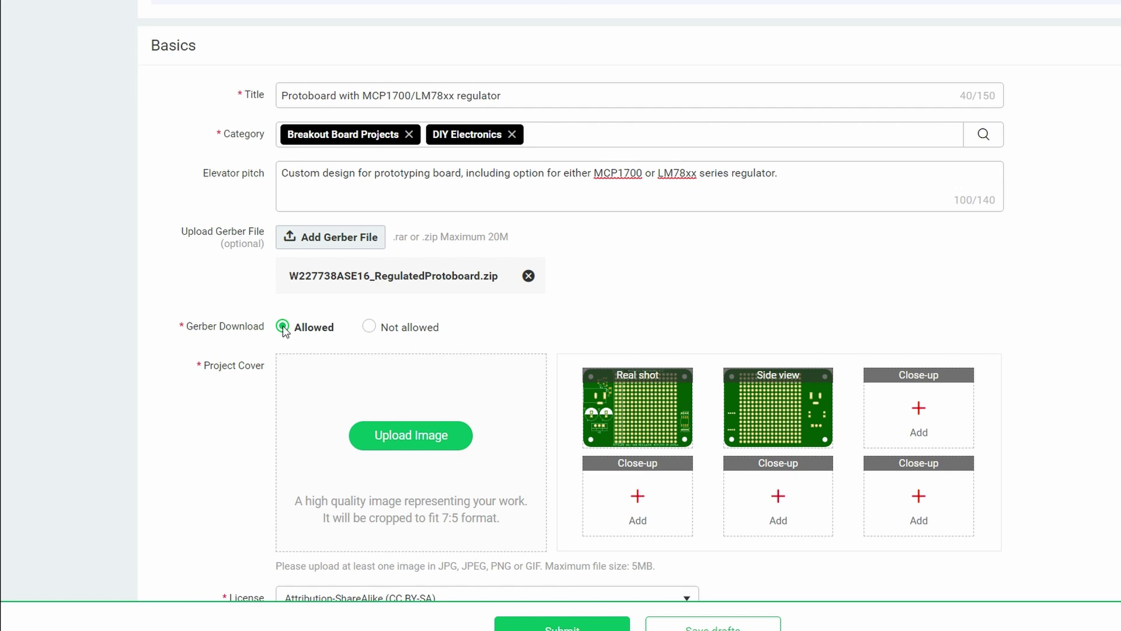
left_click(369, 331)
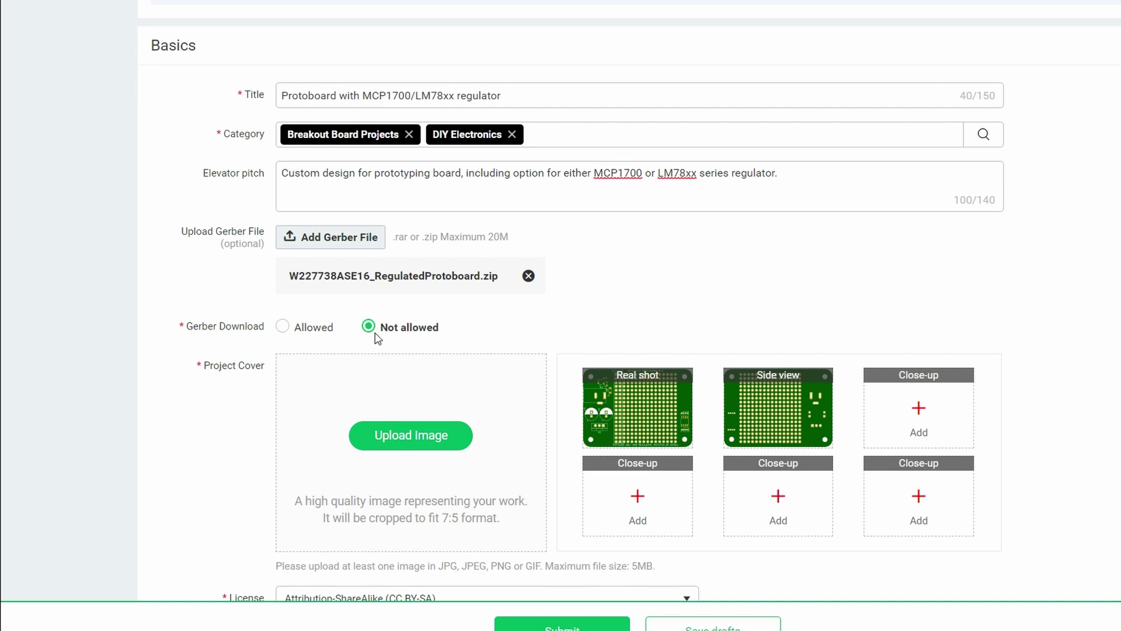
left_click(313, 336)
- Review the available project licenses and choose Attribution-ShareAlike (CC BY-SA)
scroll(318, 325, "down", 3)
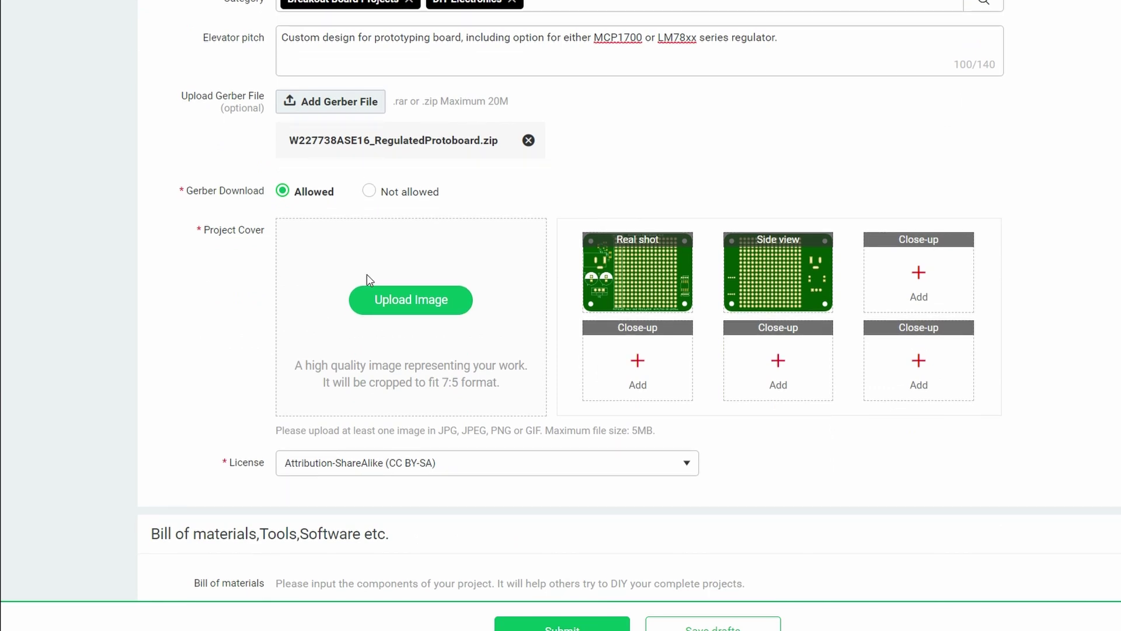
left_click(695, 465)
scroll(695, 438, "down", 1)
scroll(695, 407, "down", 3)
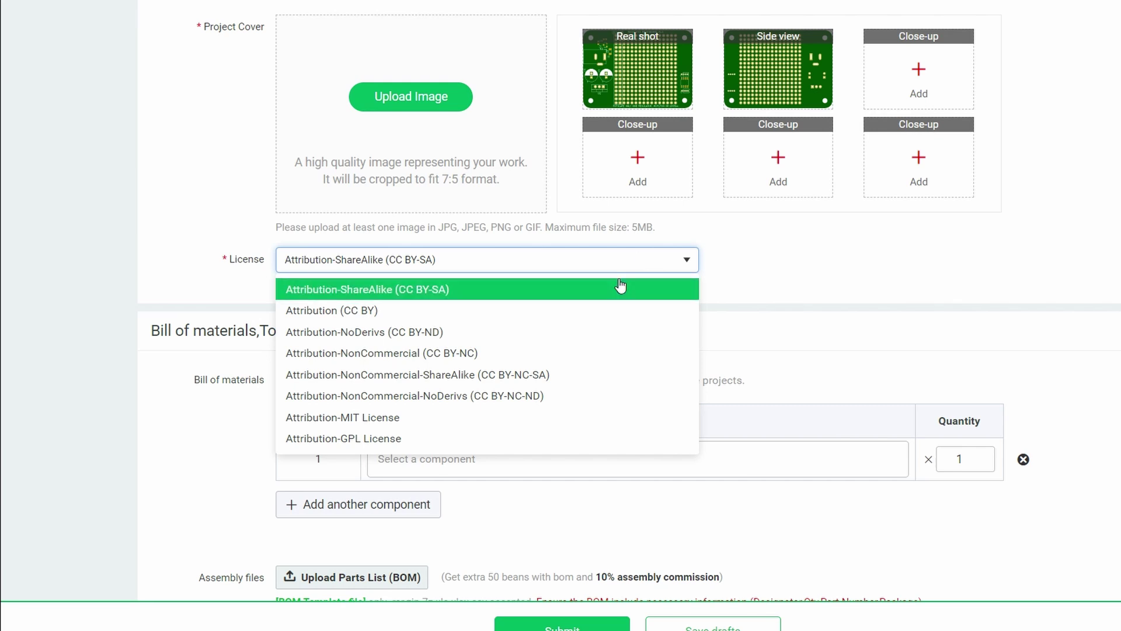
left_click(620, 288)
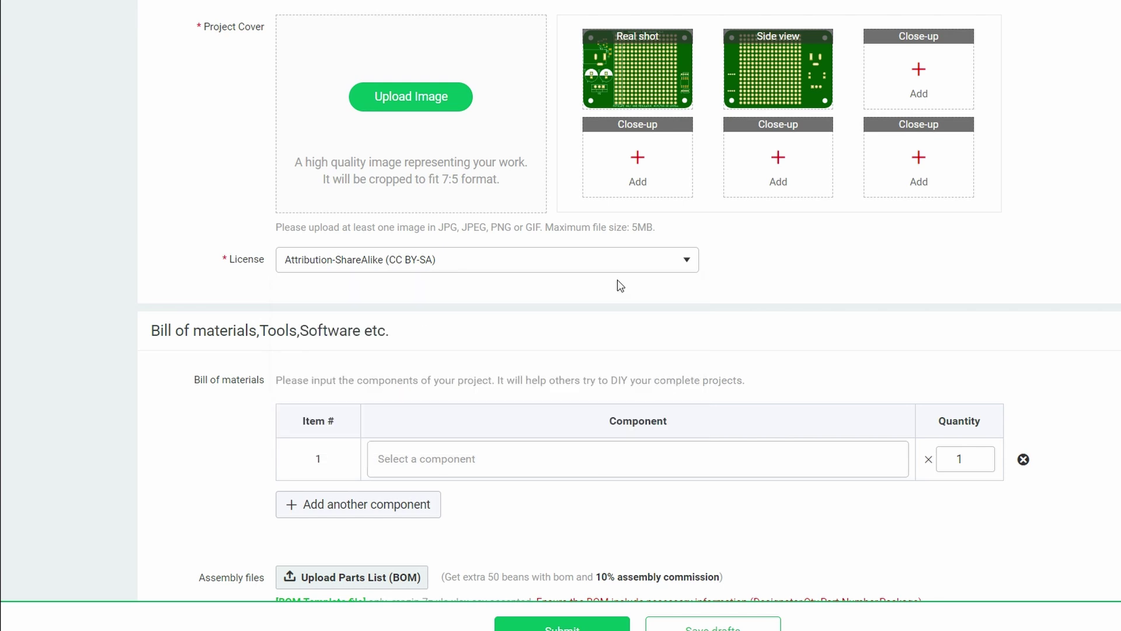
- Search for "mcp1700 series regulator" as the first bill-of-materials item and create the new component "MCP1700 series regulator, SOT23 package" for it
scroll(621, 285, "down", 3)
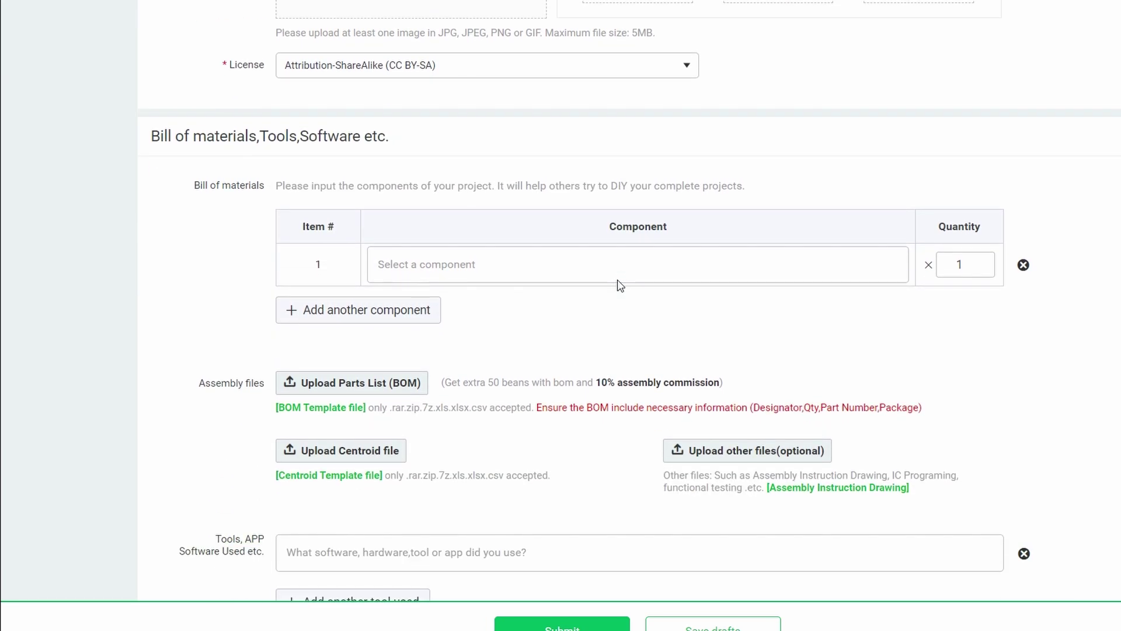
left_click(618, 280)
type("mcp170")
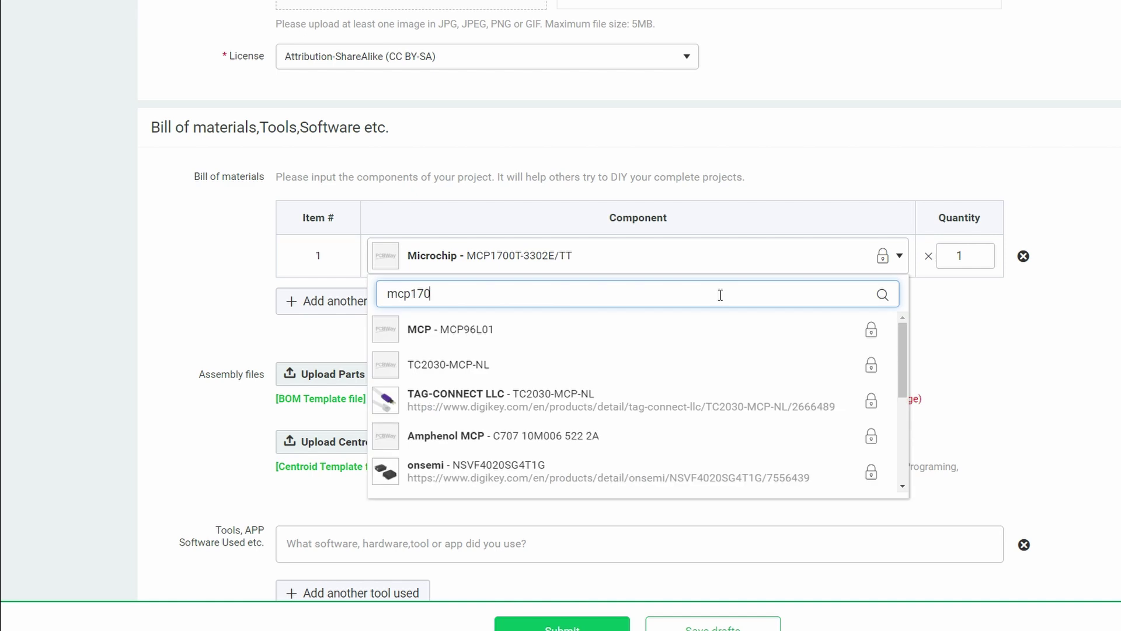
type("0 series ")
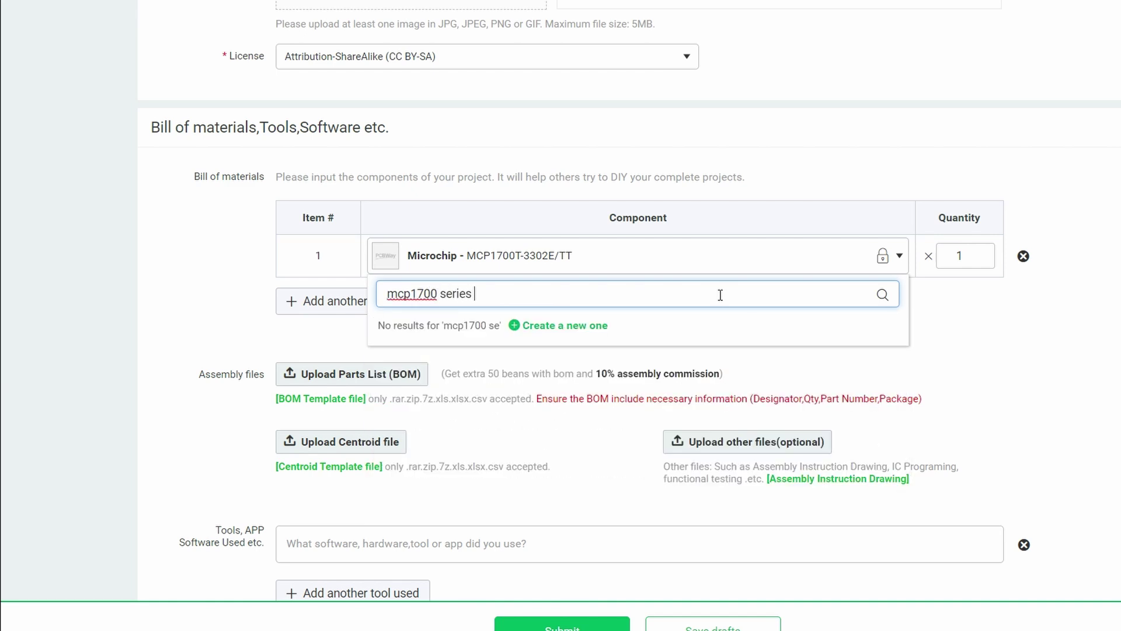
type("regulator")
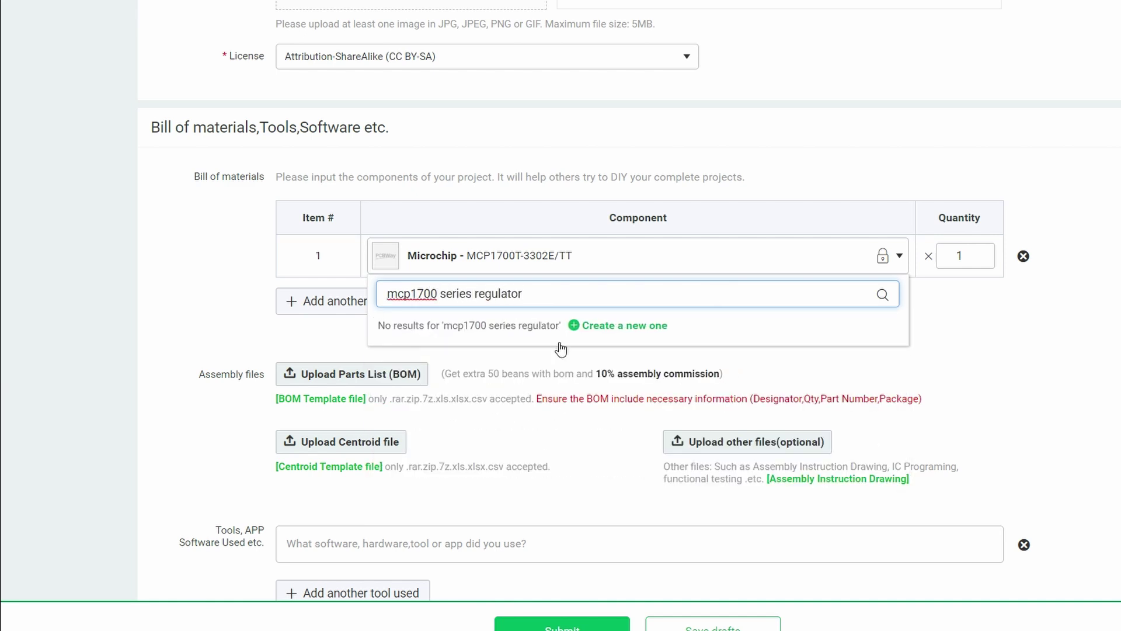
left_click(610, 326)
left_click(608, 328)
left_click(590, 266)
type("MCP1700 series regulator, SOT23")
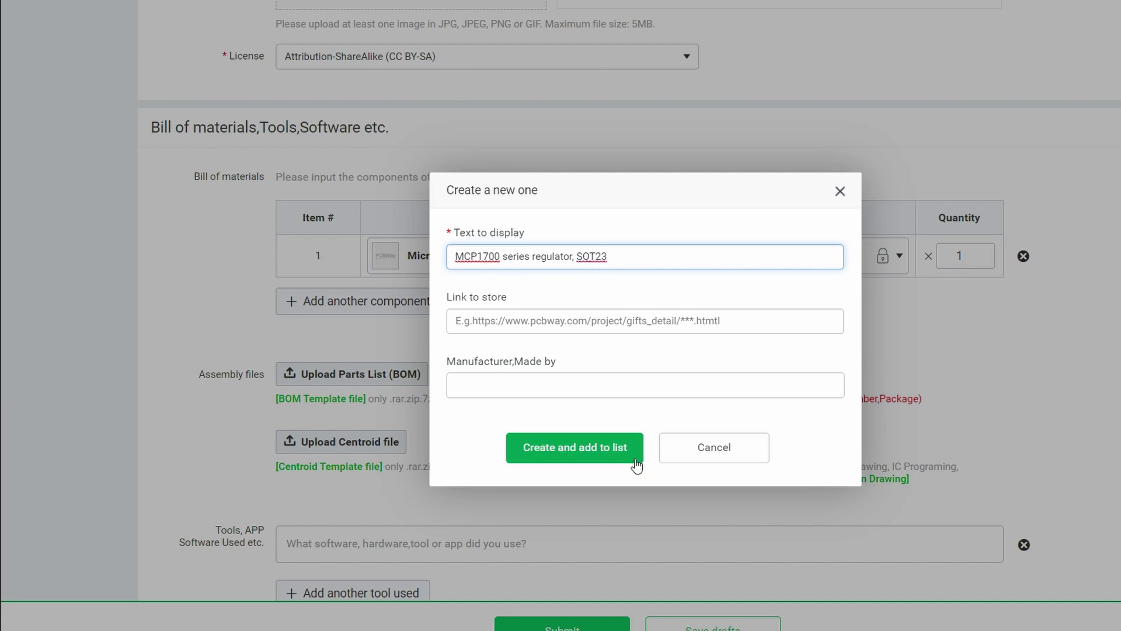
type(" package")
left_click(636, 465)
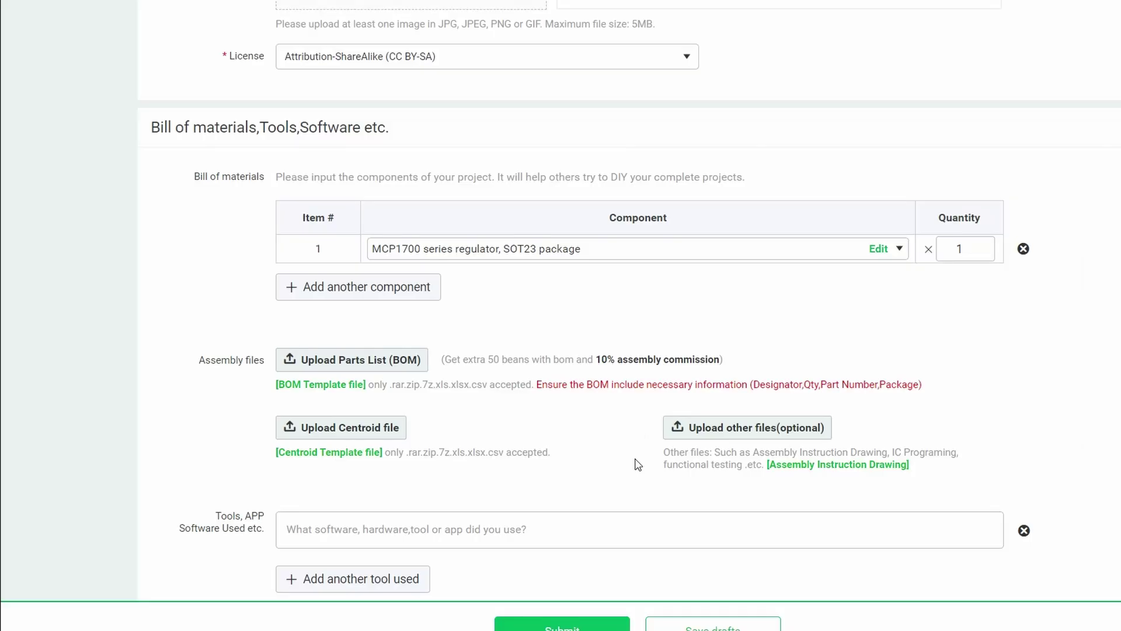
- Add a second bill-of-materials item and create the new component "LM78xx series regulator" for it
left_click(434, 288)
left_click(417, 295)
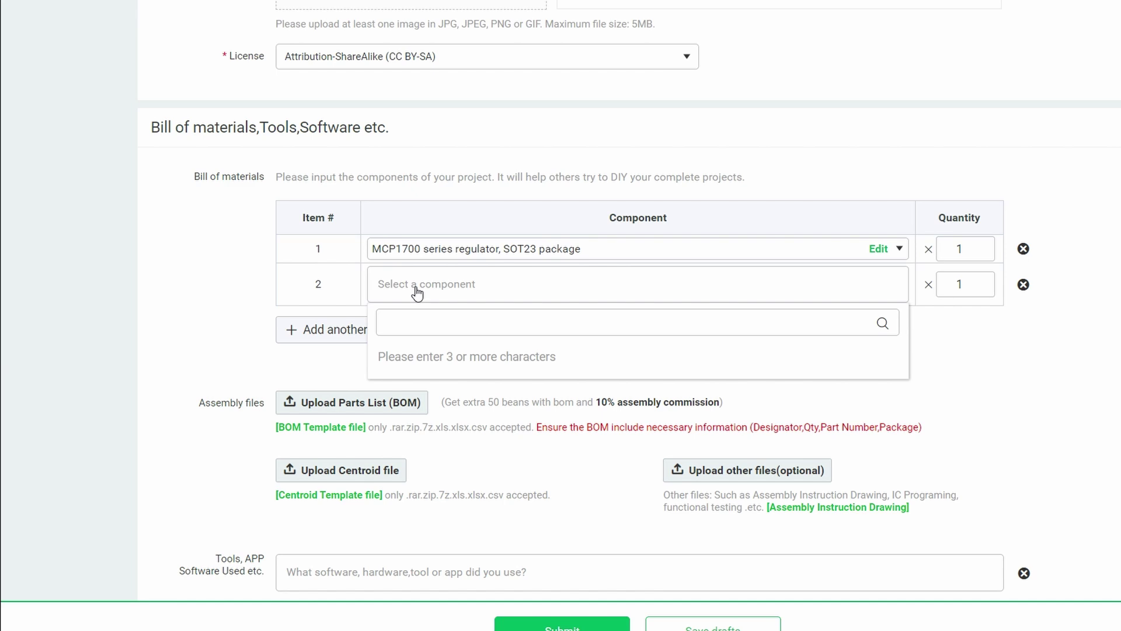
left_click(448, 317)
type("LM7")
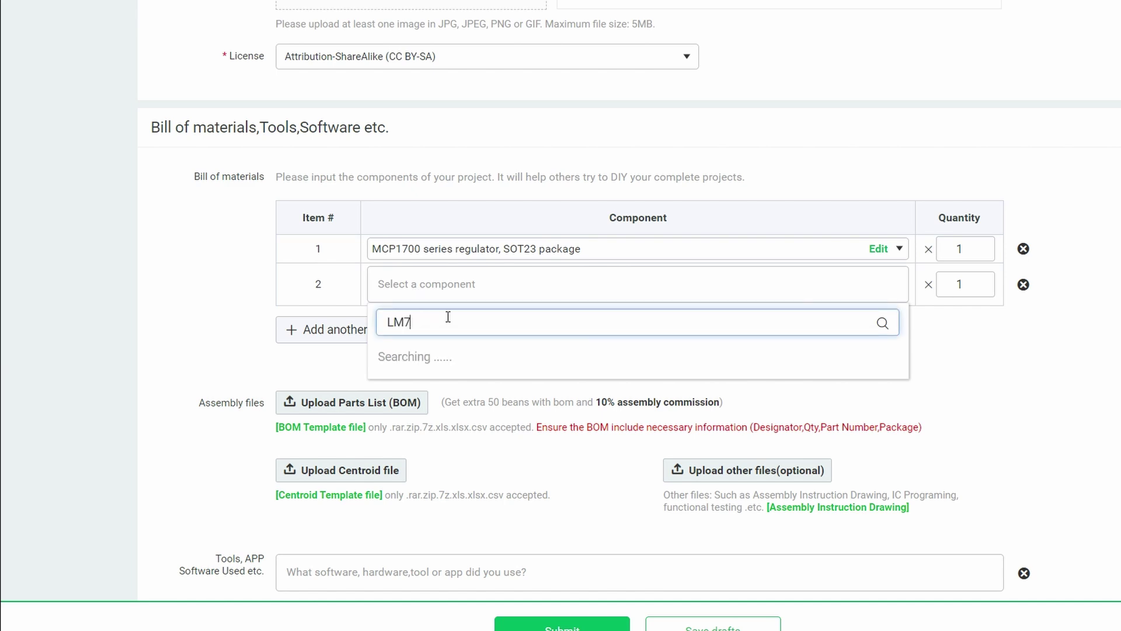
type("8xx series regulator")
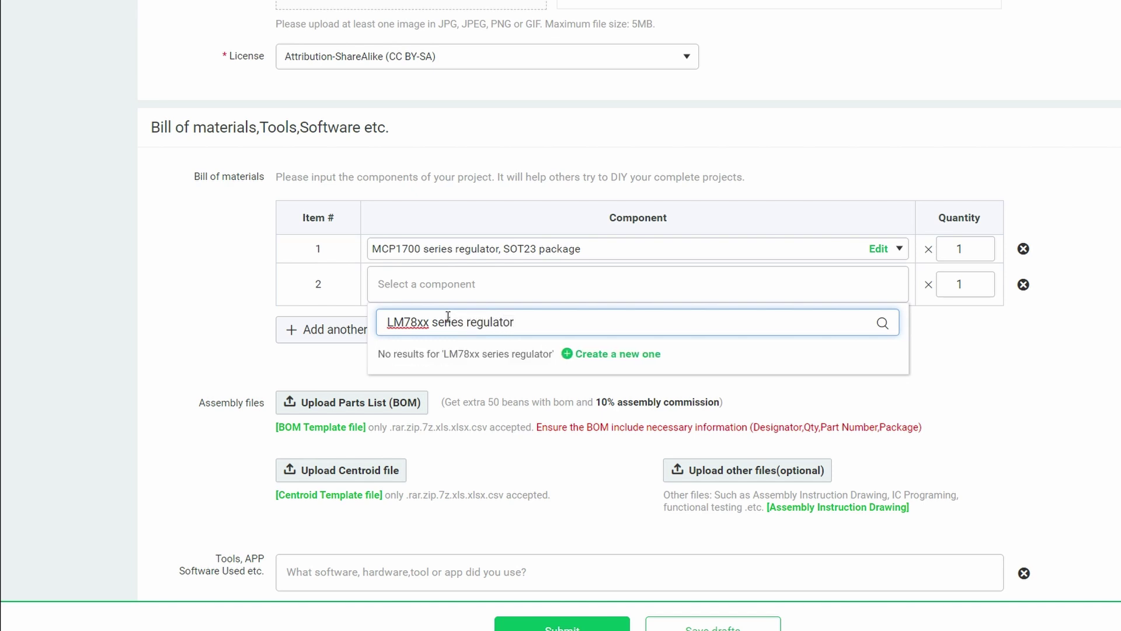
left_click(632, 354)
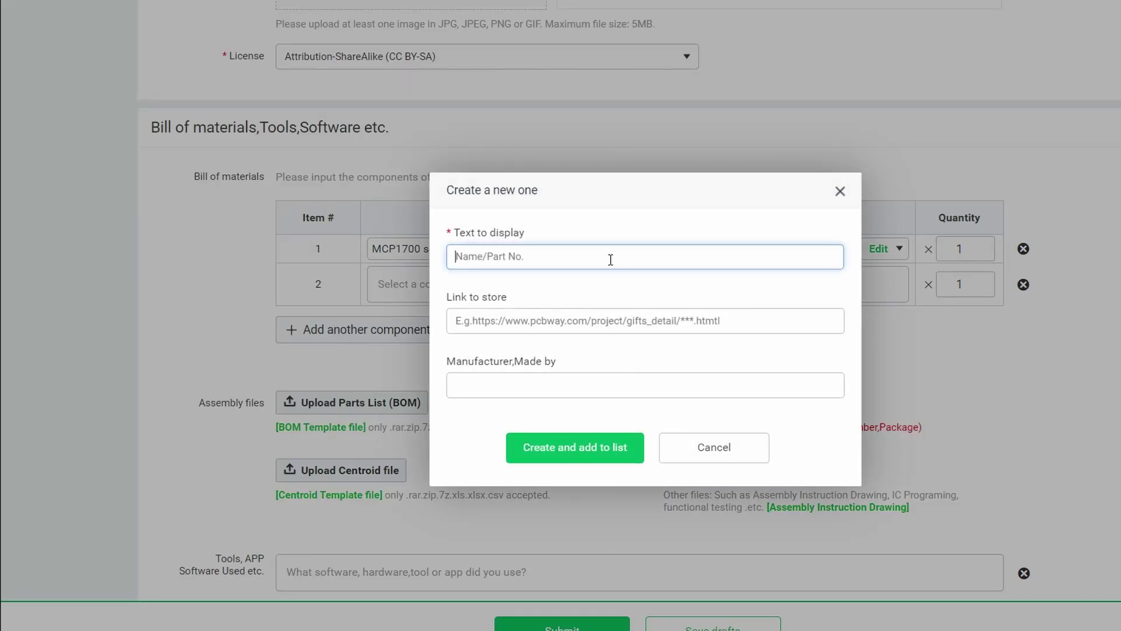
type("LM78xx series regulato")
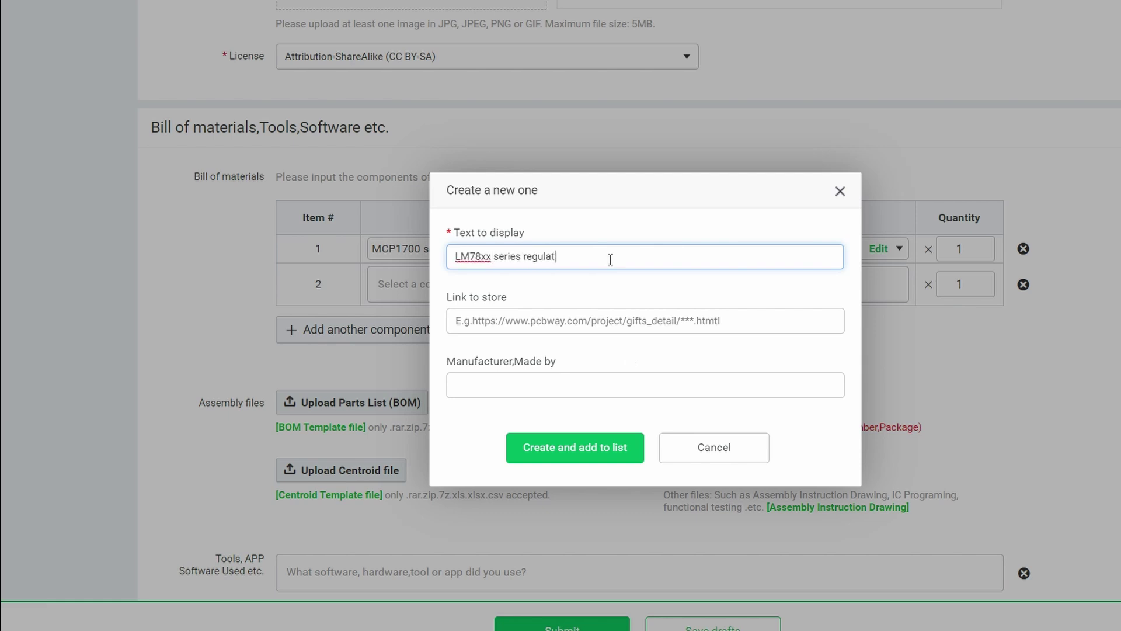
type("r")
left_click(623, 459)
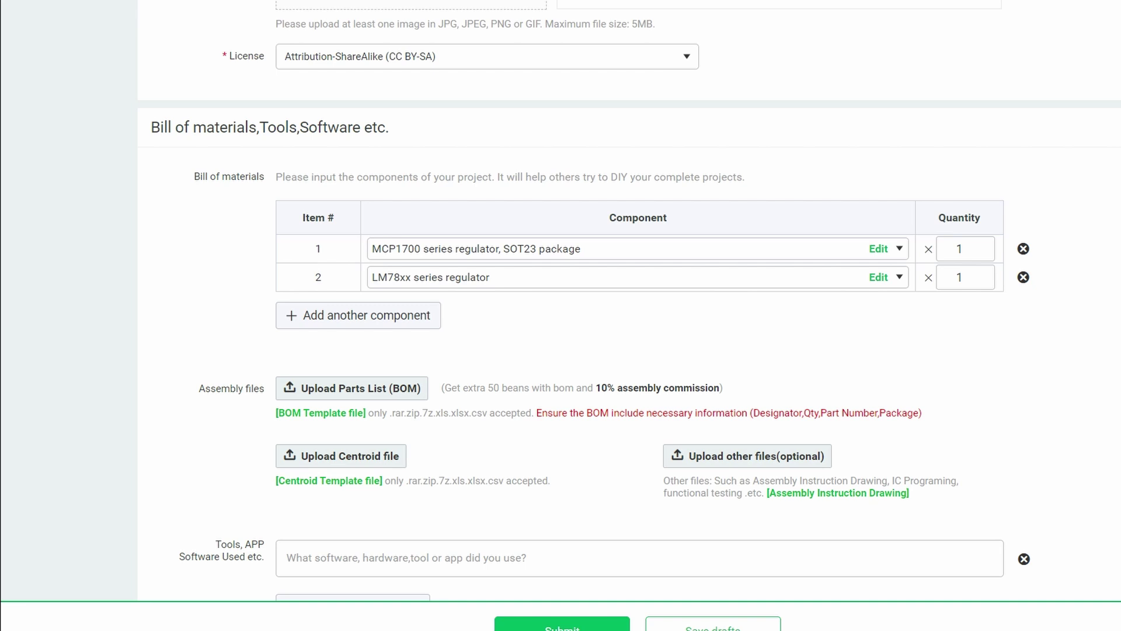
- Start the detailed project description with "I designed a prototyping board / perfboard that includes some of the components I've found myself using quite often."
mouse_move(430, 389)
left_mouse_down()
mouse_move(324, 390)
mouse_move(355, 407)
mouse_move(428, 401)
left_mouse_up()
left_click(436, 398)
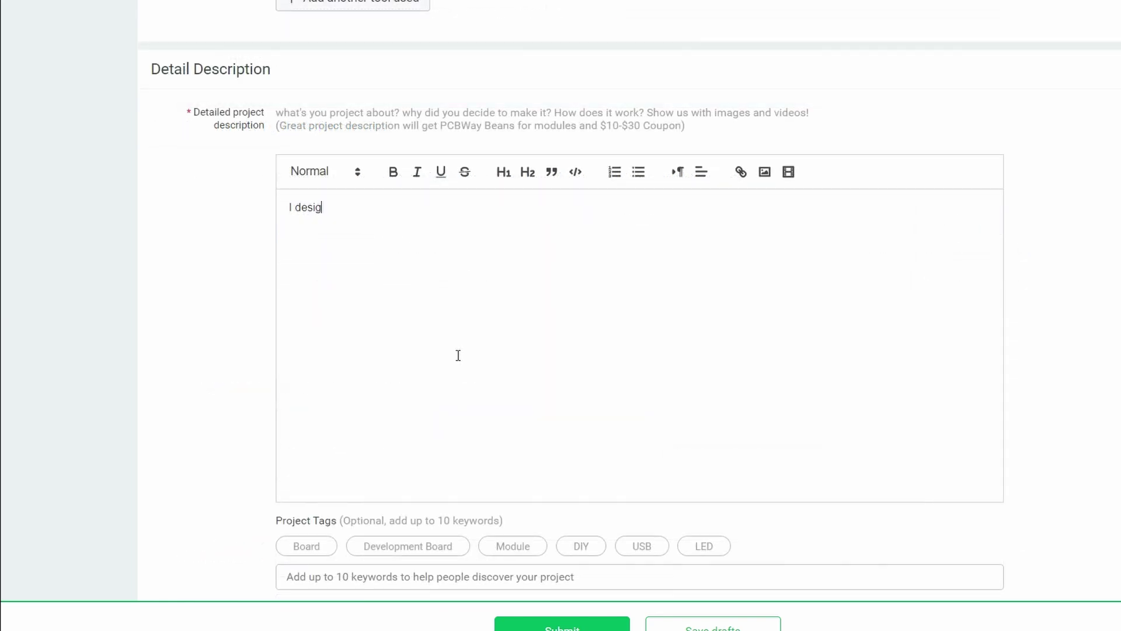
type("ned a prototyping board / perfboard that includes ")
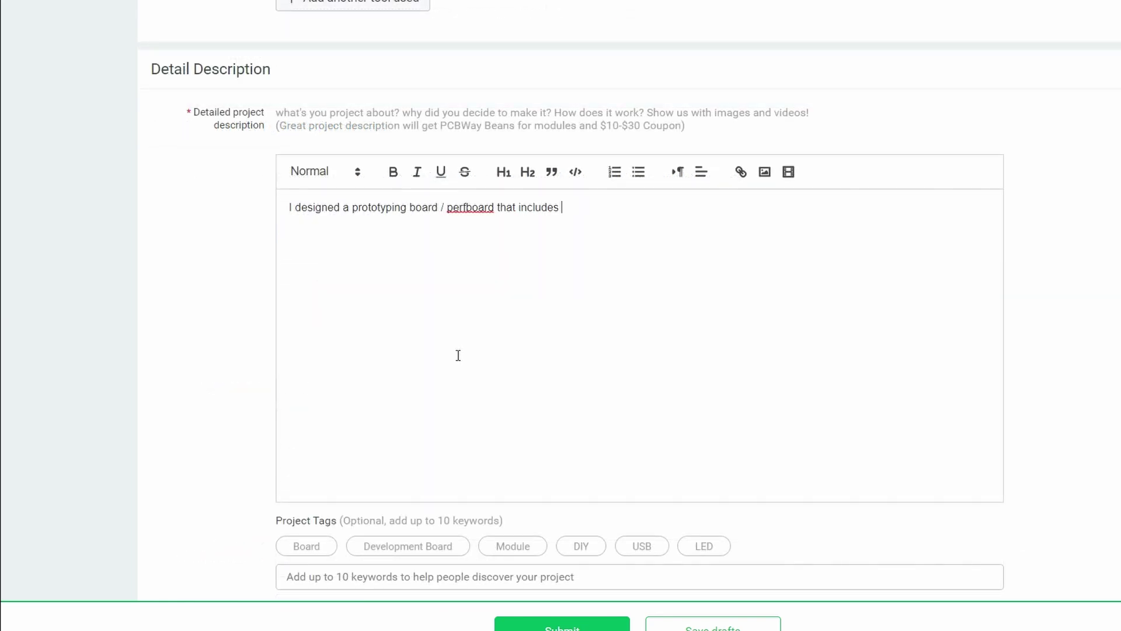
type("some of the components I've found myself using quite of")
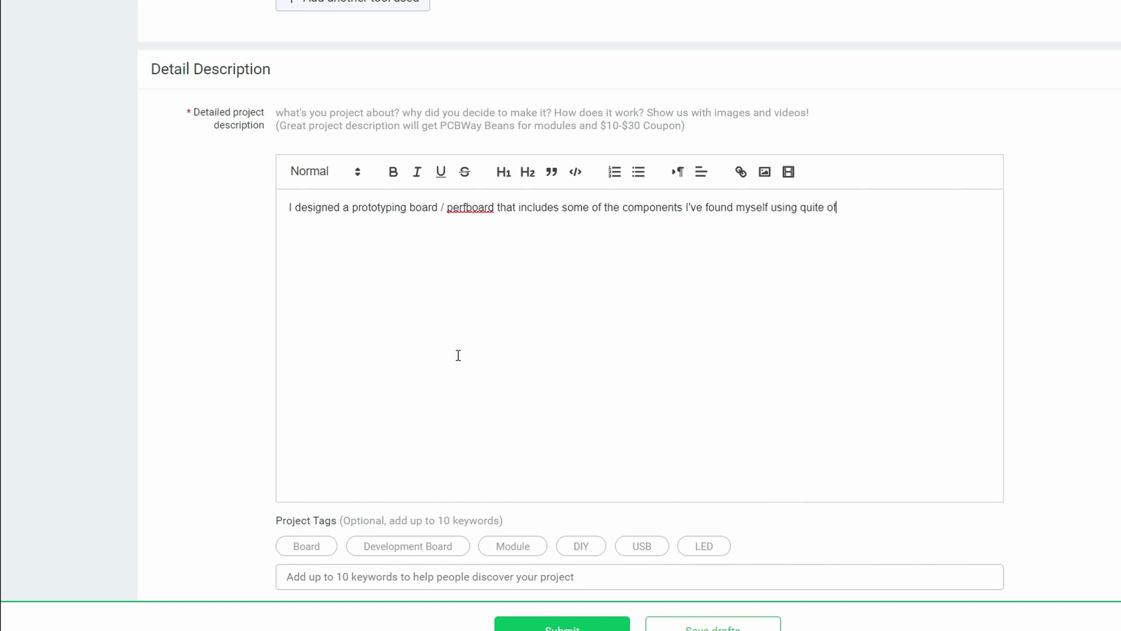
- Continue the paragraph by listing a DC-jack, either MCP1700 series SOT23 regulator or LM78xx-series regulator, and one SO8 package footprint for misc SMD IC
type("ten. That includes DC-jack, either MCP1700 series S")
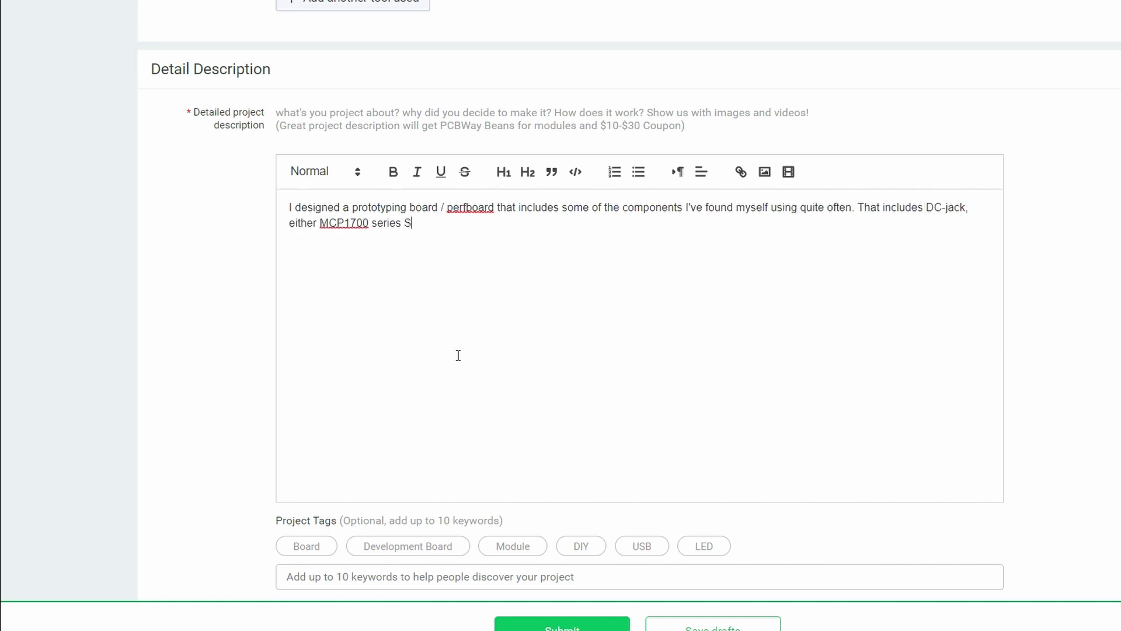
type("OT23 regulator or LM78xx-series regulator. as we")
key("BackSpace")
key("BackSpace")
key("BackSpace")
key("BackSpace")
key("BackSpace")
key("BackSpace")
key("BackSpace")
type("and ")
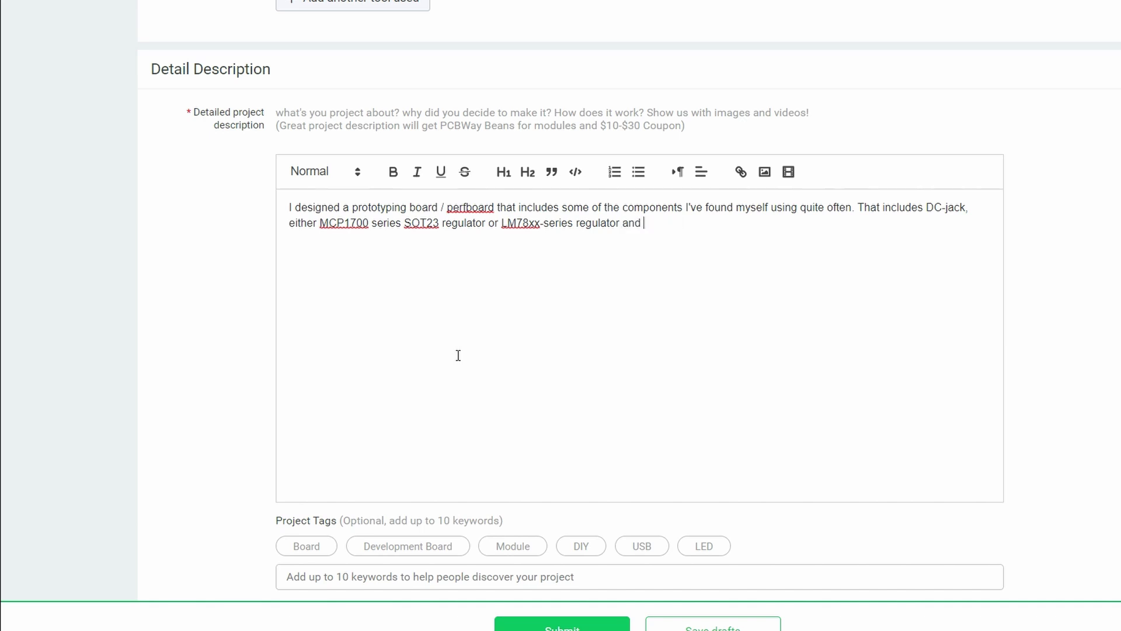
type("one SO8 package footprint for misc SMD IC.")
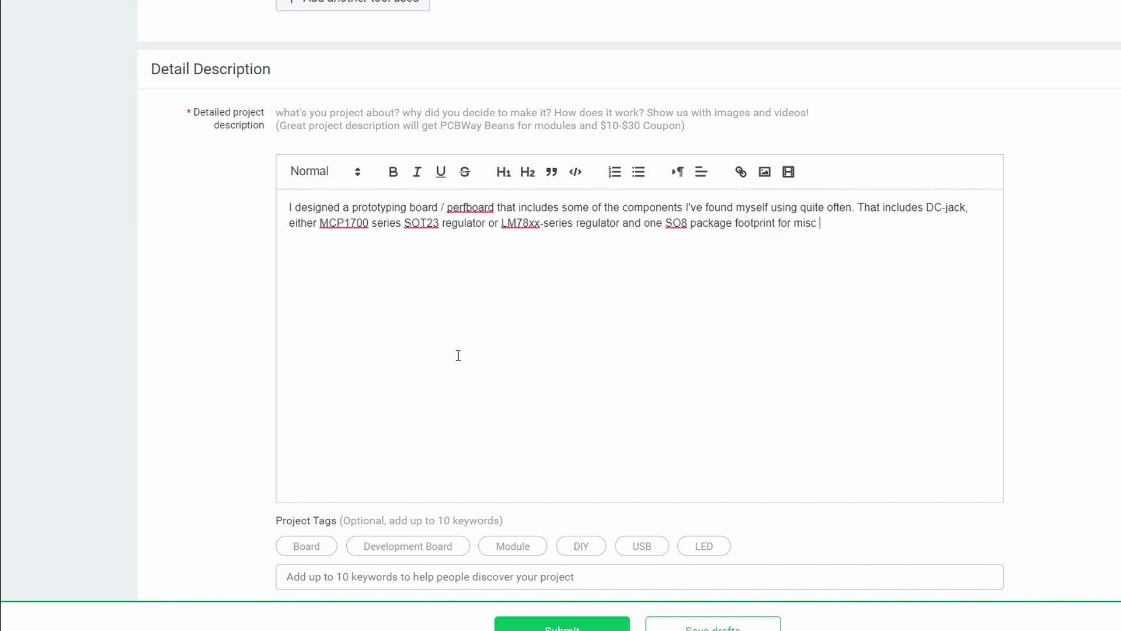
- Start a second paragraph with "Two columns next to the regulators are for VCC (regulator output) and ground."
key("Return")
key("Return")
type("Two columns")
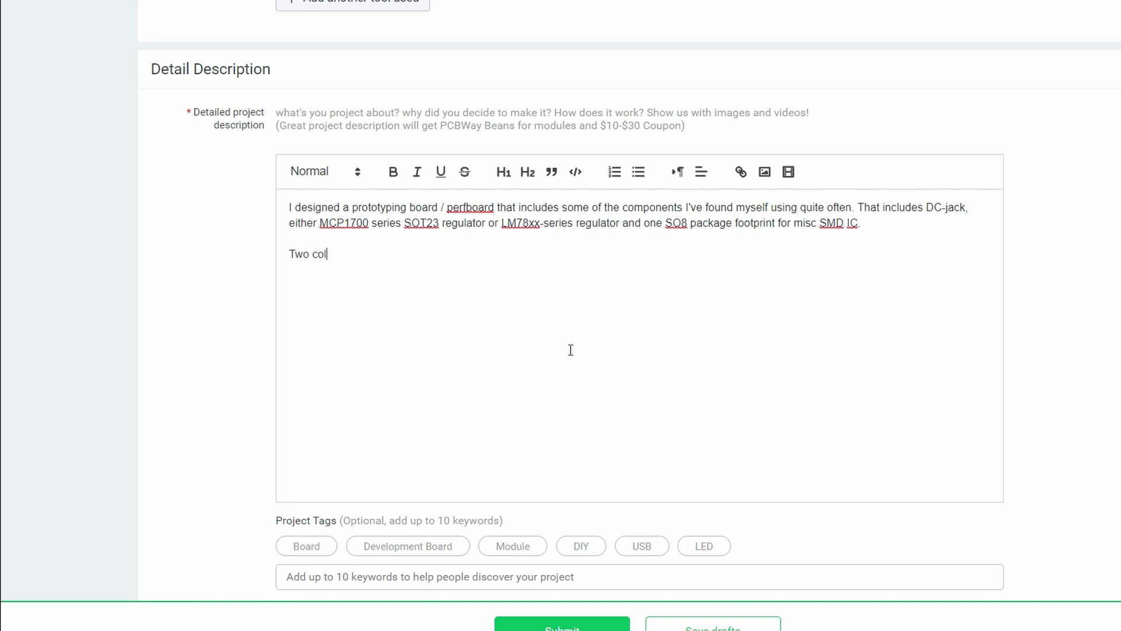
type("regulators are for")
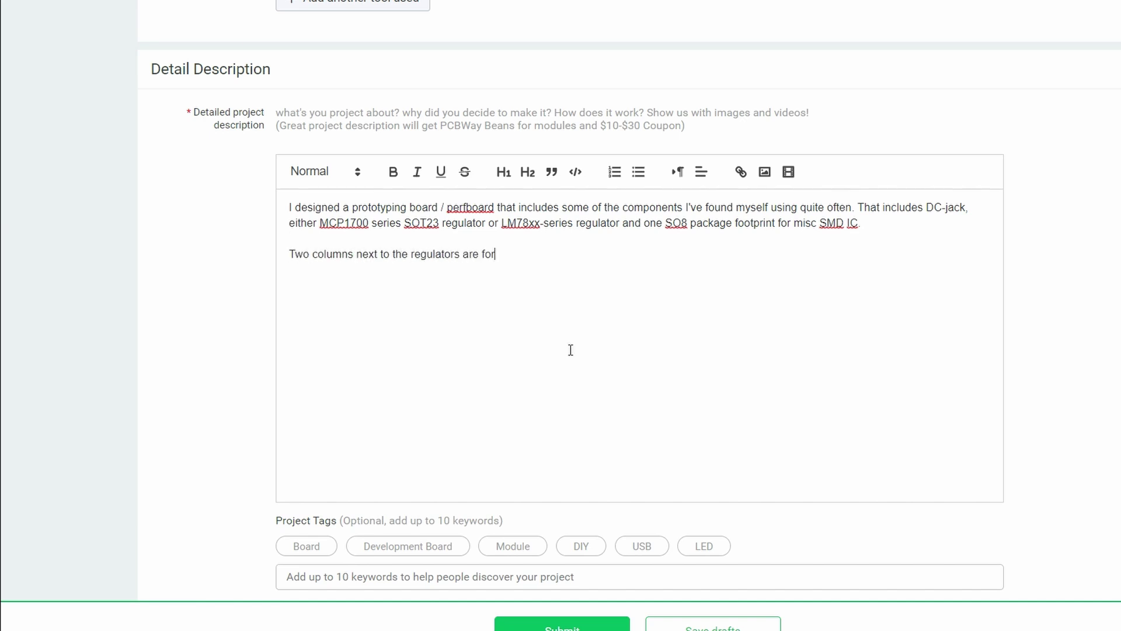
type(" VCC (regulator output) and ground.")
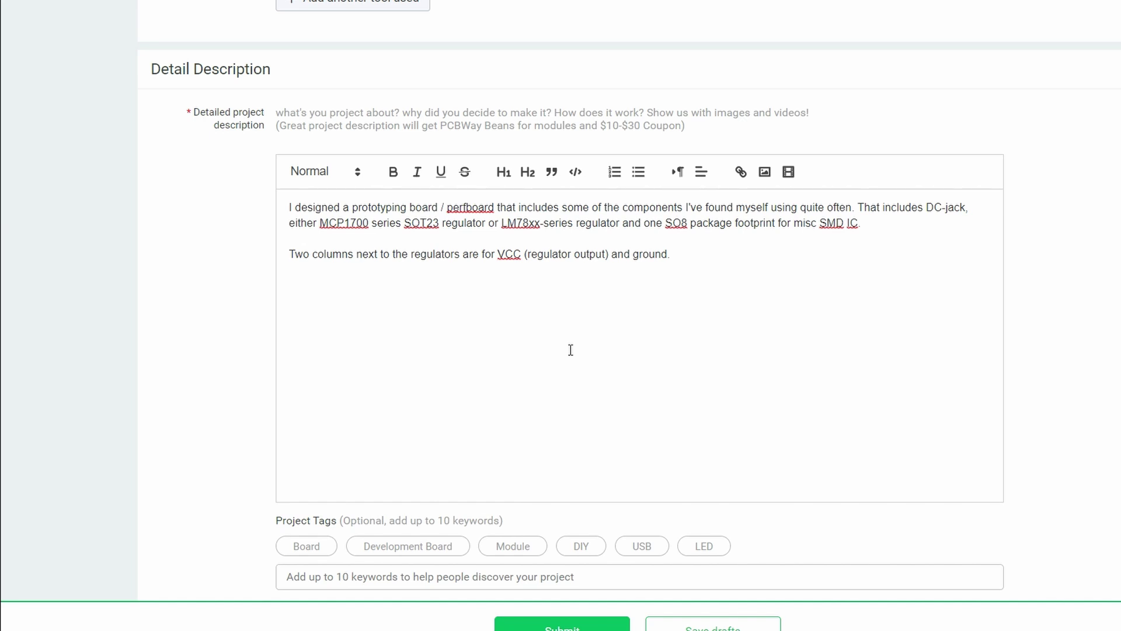
- Add the sentence "These columns have been labeled in the front layer silkscreen" to the second paragraph
type(" These columns have been labeled in the silkscreen")
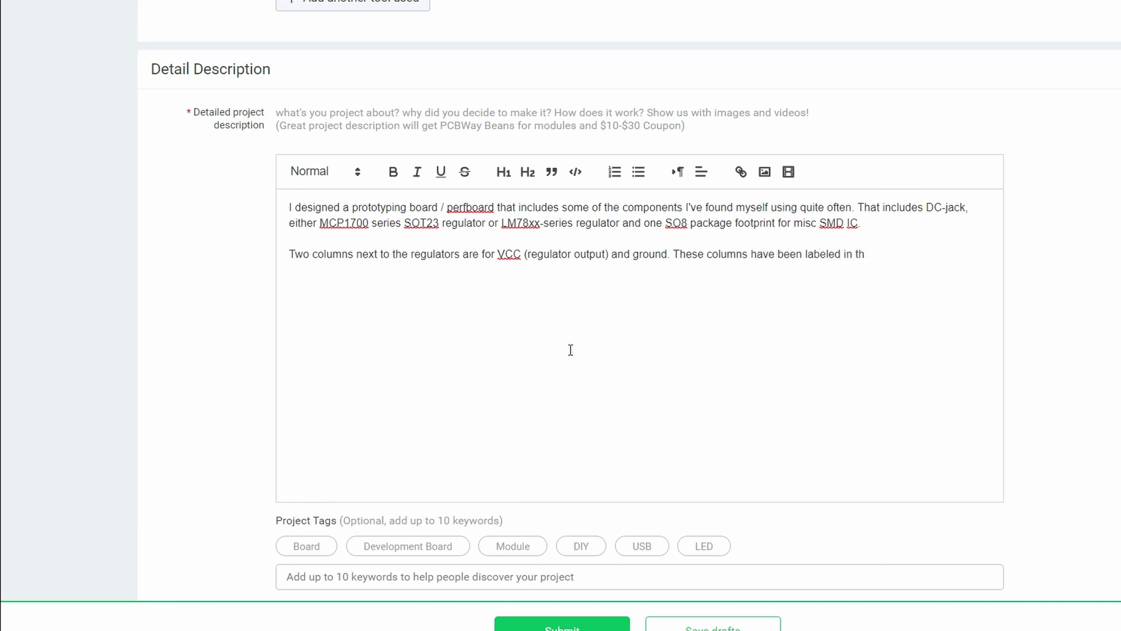
key("ctrl+Left")
key("ctrl+Left")
key("ctrl+Right")
type("front layer silkscreen")
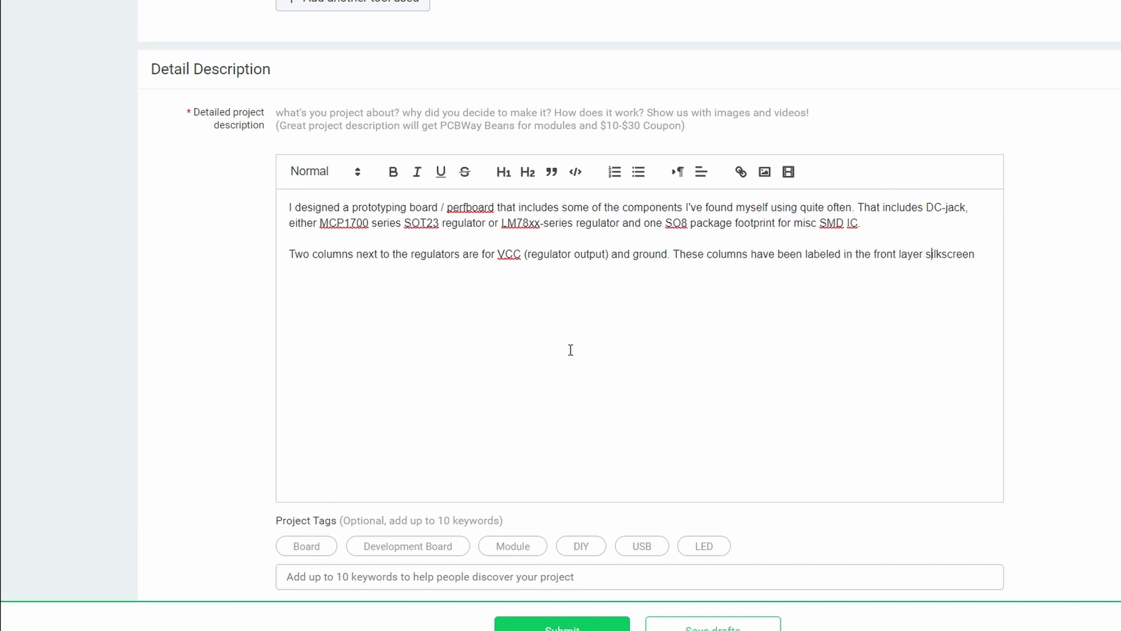
- Add that the VCC pads are connected only on one side, making it easier to cut a trace to divide the column in two or more sections
type(". The VCC pads are connected only on one side of the board, allowing easier")
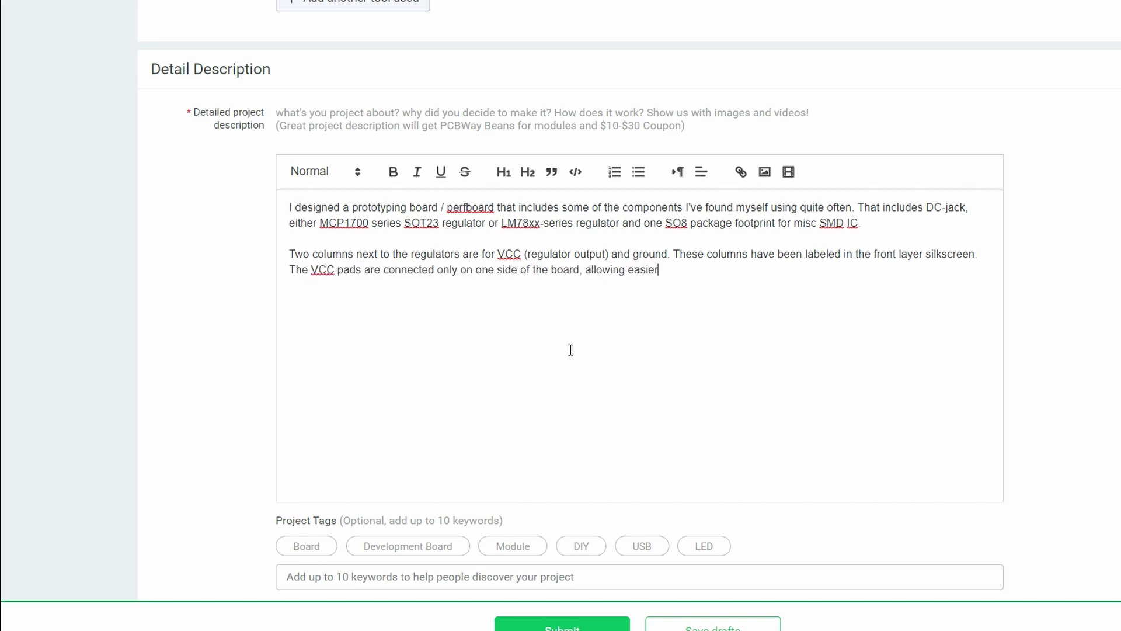
key("ctrl+BackSpace")
type("making it easier to cut a tra")
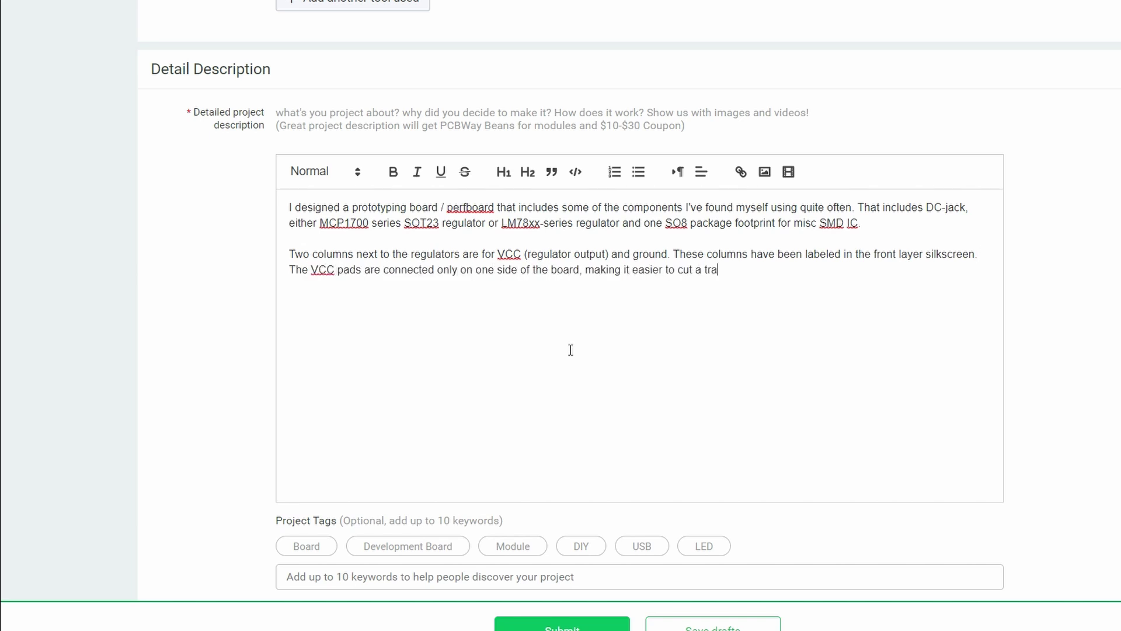
type("ce to divide the column in two or different parts.")
key("ctrl+Left")
key("ctrl+Left")
type("or more")
key("shift+End")
type("sections.")
- Embed the YouTube video on making a perfboard in KiCad, introduced by "Below is a video of designing this kind of prototyping boards in KiCad:"
key("Return")
left_click(789, 171)
type("https://www.youtube.com/watch?v=41ahfWbqkpQ")
key("Return")
type("Below is a video of designing t")
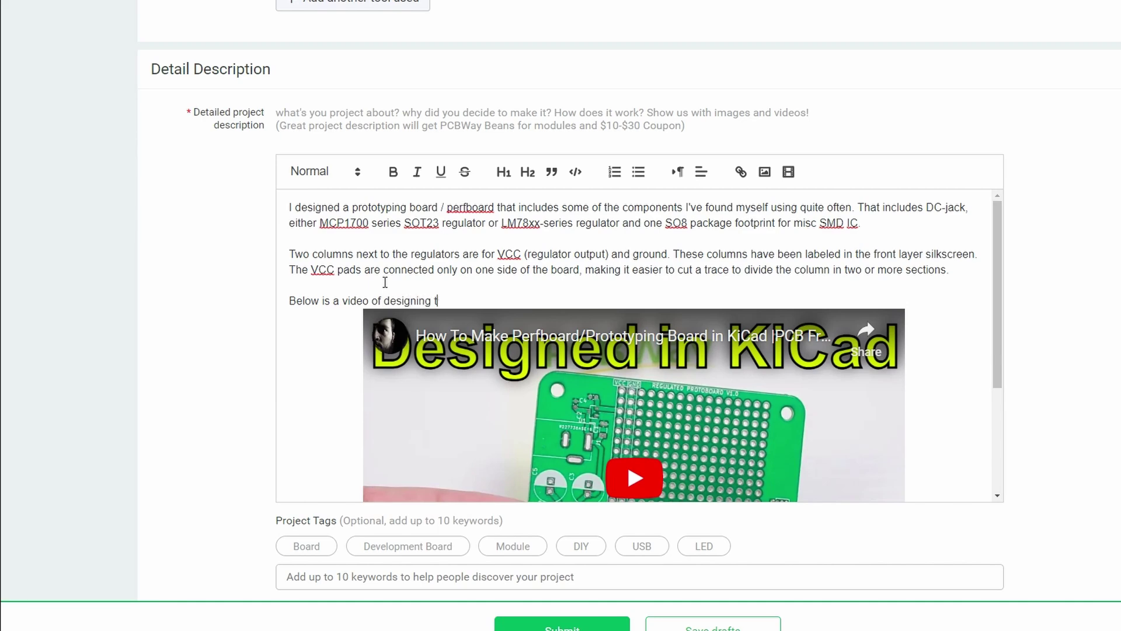
type("his kind of prototyping boards in KiCad.")
- Review the attachment options for code, schematic and layout, and enclosures and custom parts
scroll(385, 282, "down", 2)
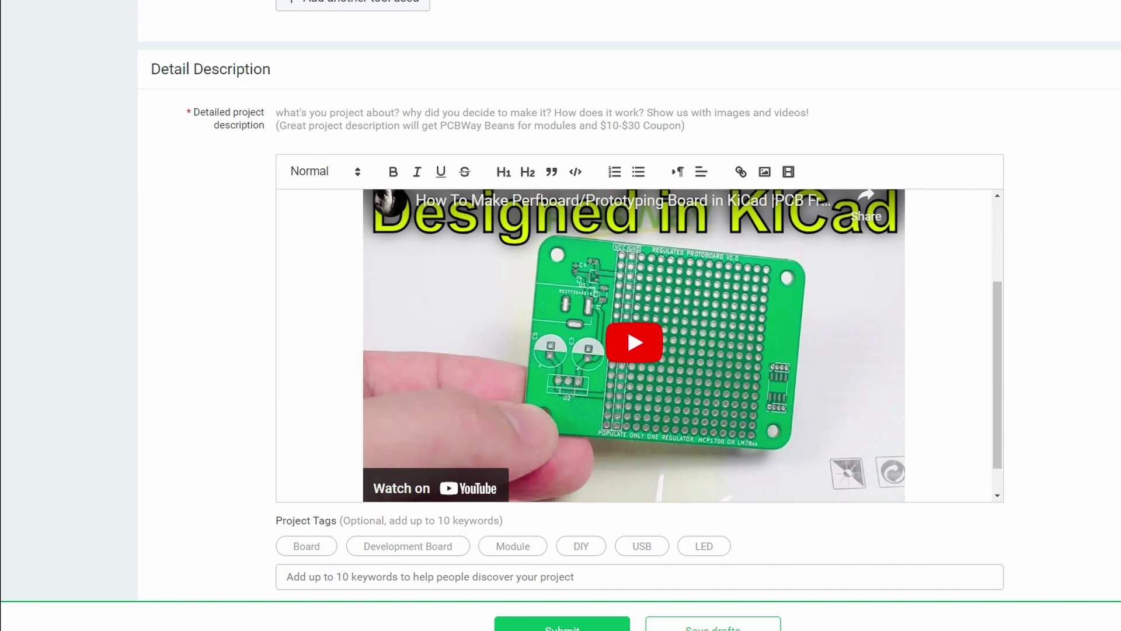
scroll(82, 156, "down", 9)
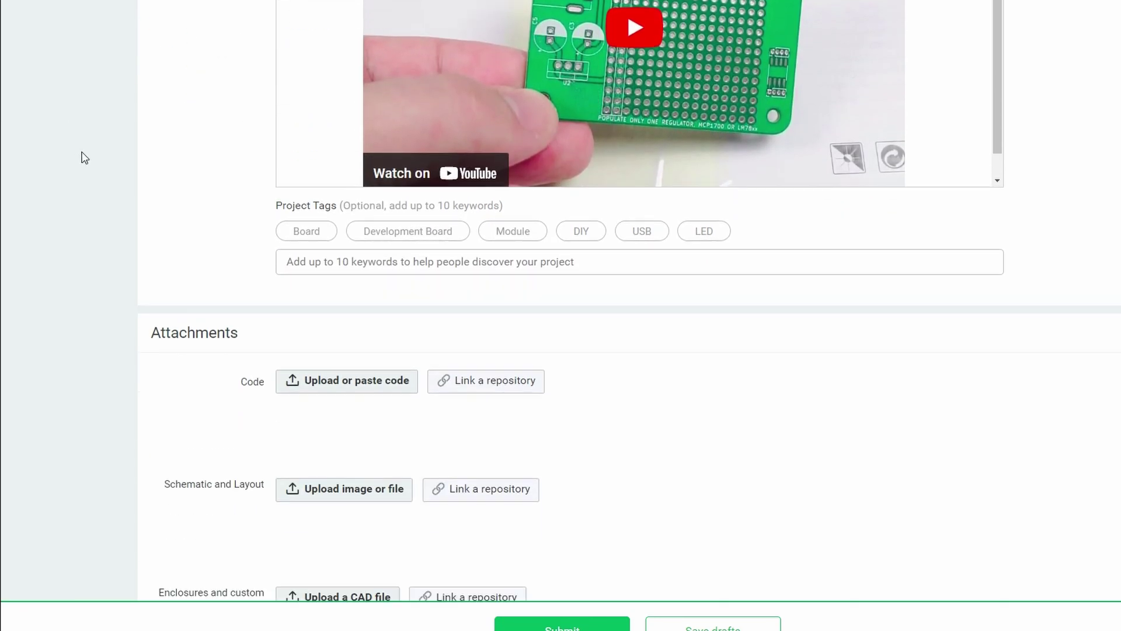
left_click_drag(150, 106, 254, 104)
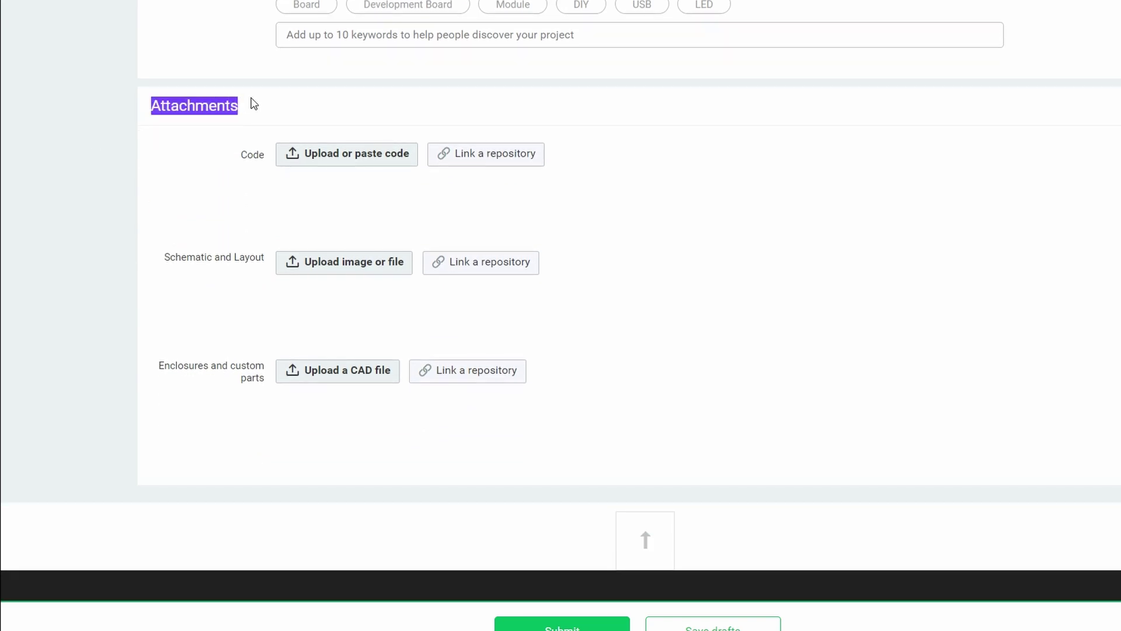
left_click(253, 104)
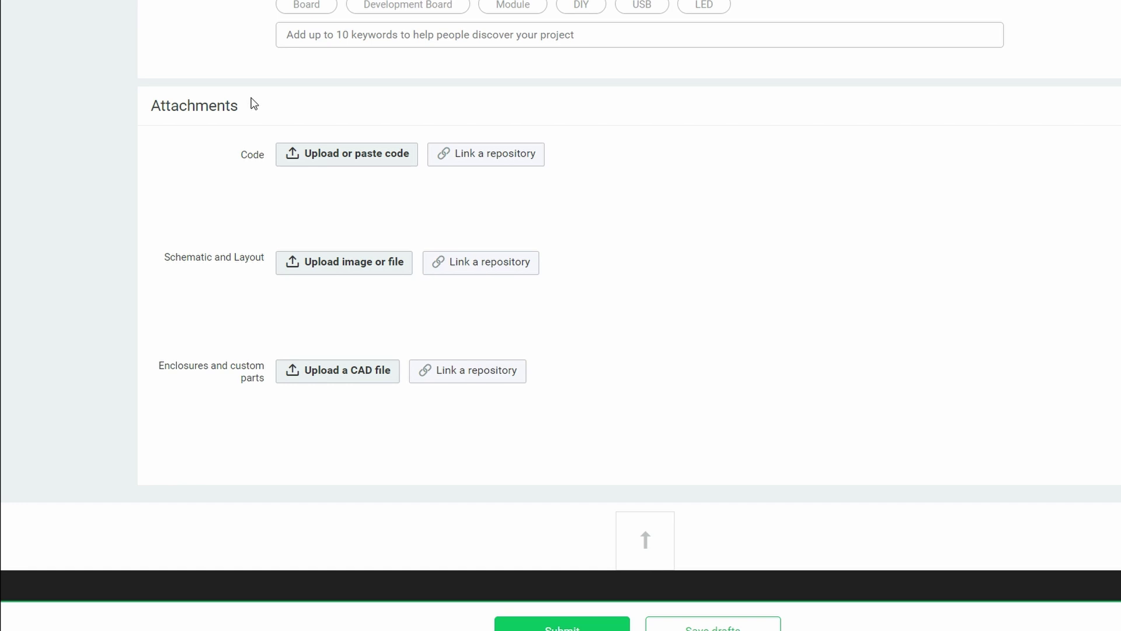
left_click_drag(254, 103, 530, 165)
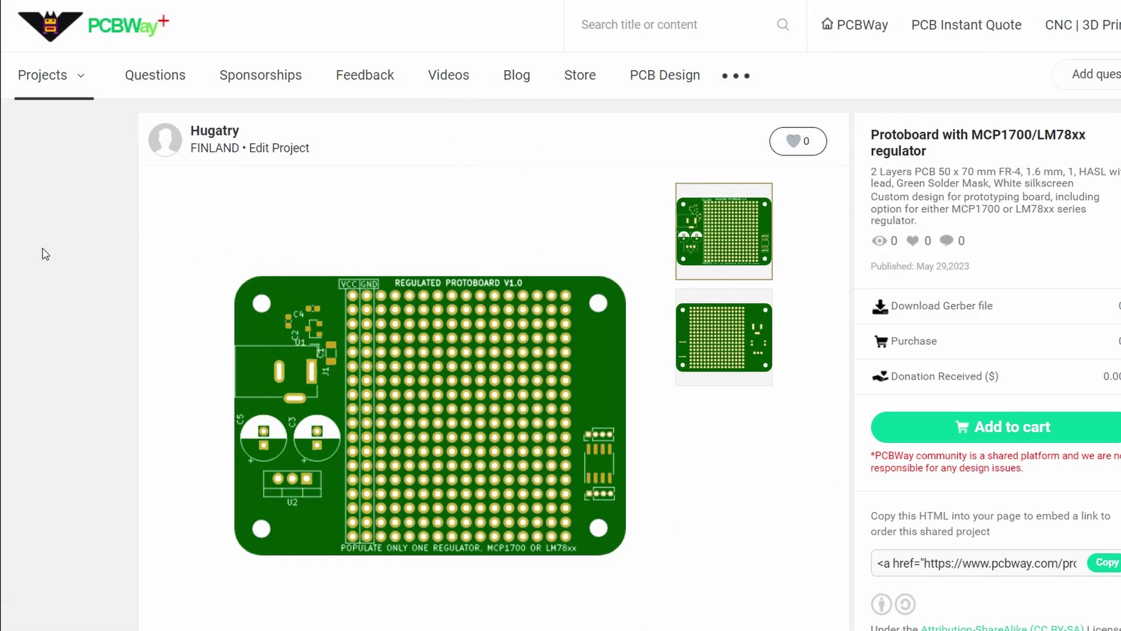
- Examine the published project's likes, Gerber download and purchase entries, design disclaimer, title and short summary
left_click(793, 141)
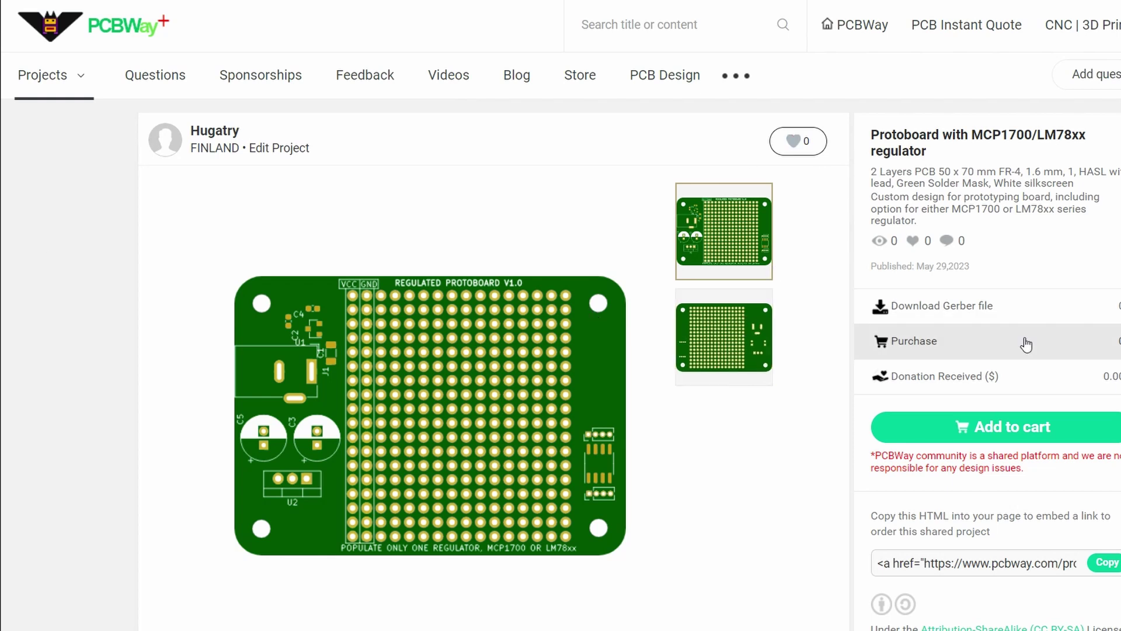
left_click_drag(872, 455, 1064, 491)
left_click(1009, 431)
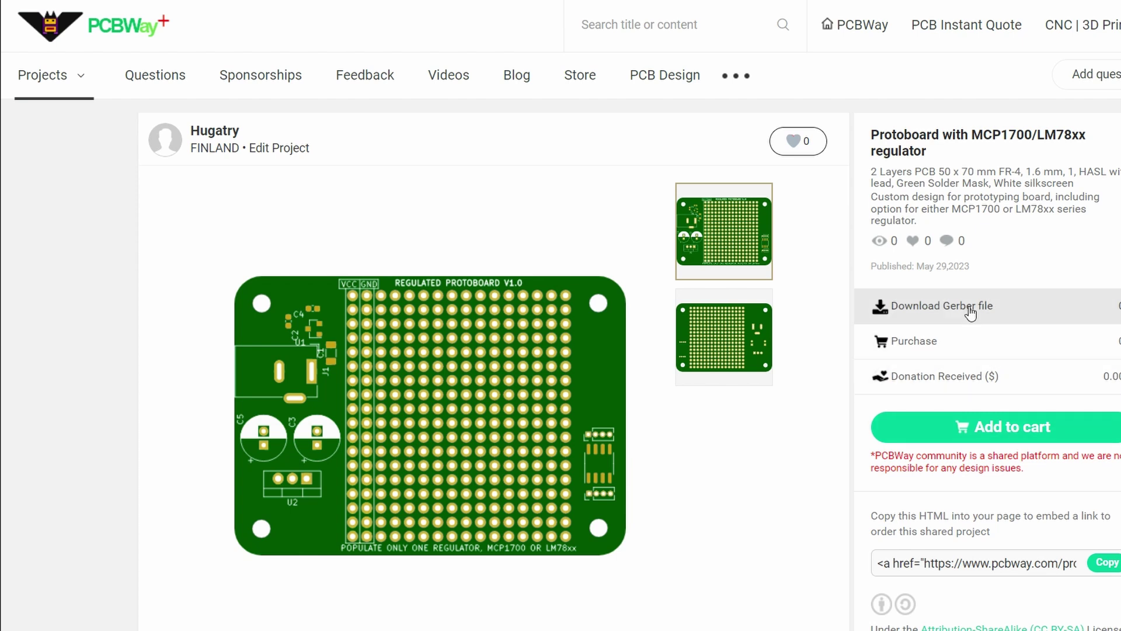
left_click_drag(871, 134, 940, 159)
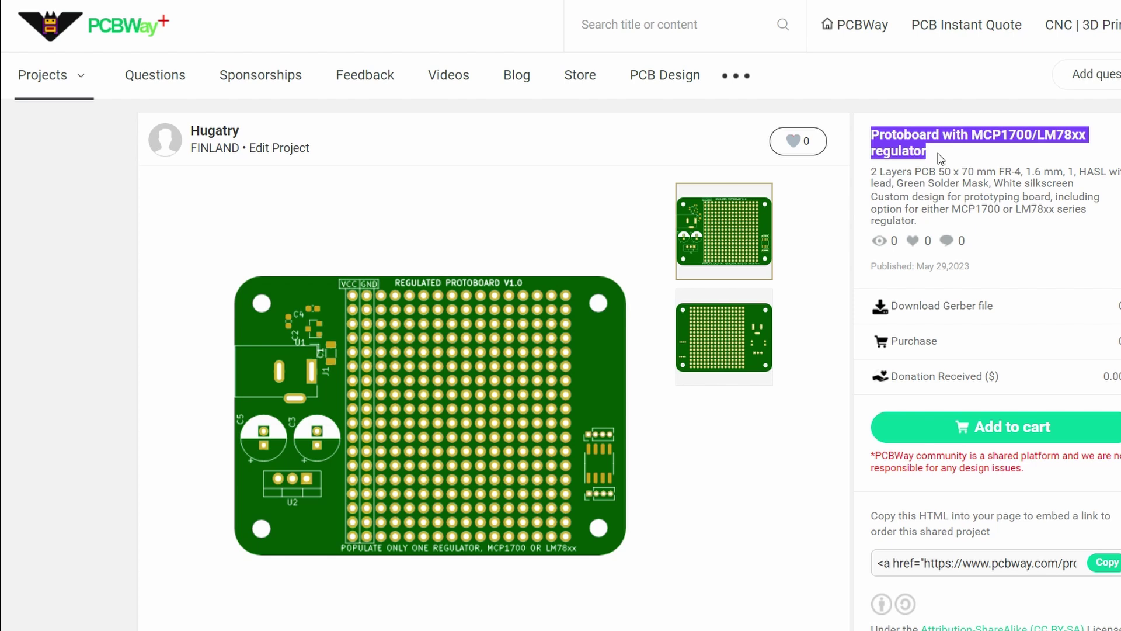
left_click_drag(871, 171, 1115, 223)
left_click(1113, 194)
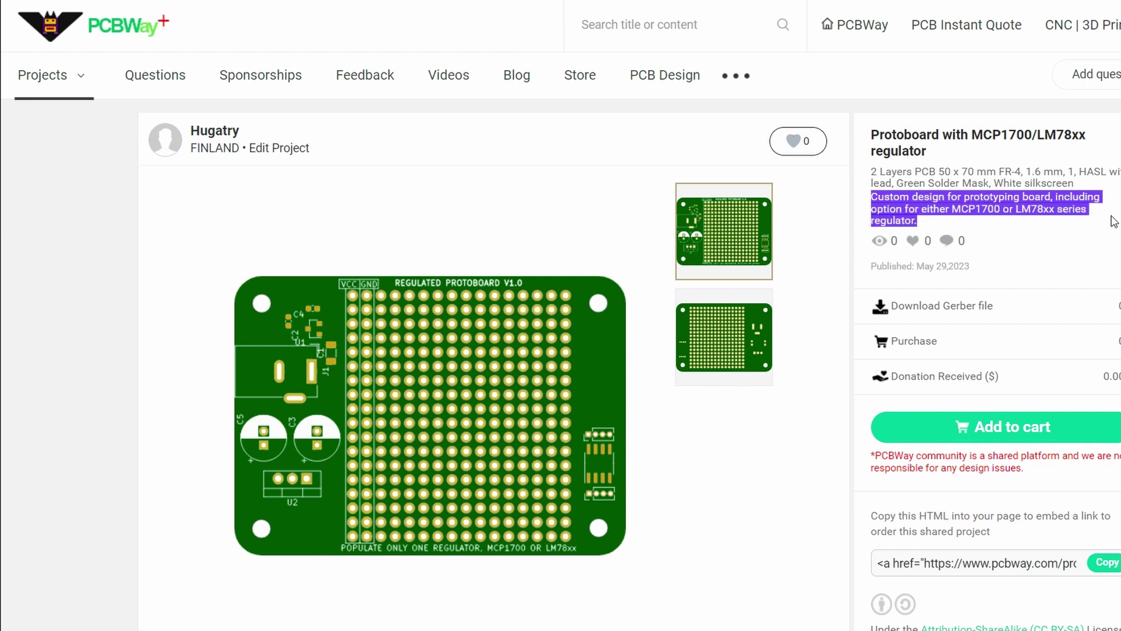
left_click(1115, 222)
- View the board's back image on the project page and return to the front image
scroll(1087, 210, "down", 1)
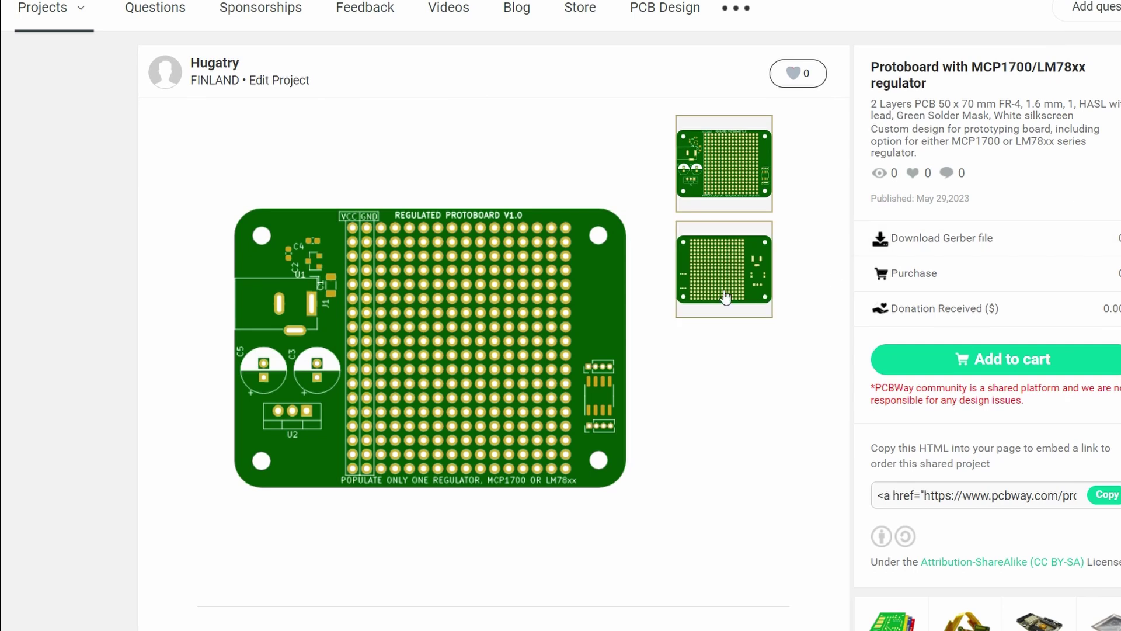
left_click(725, 297)
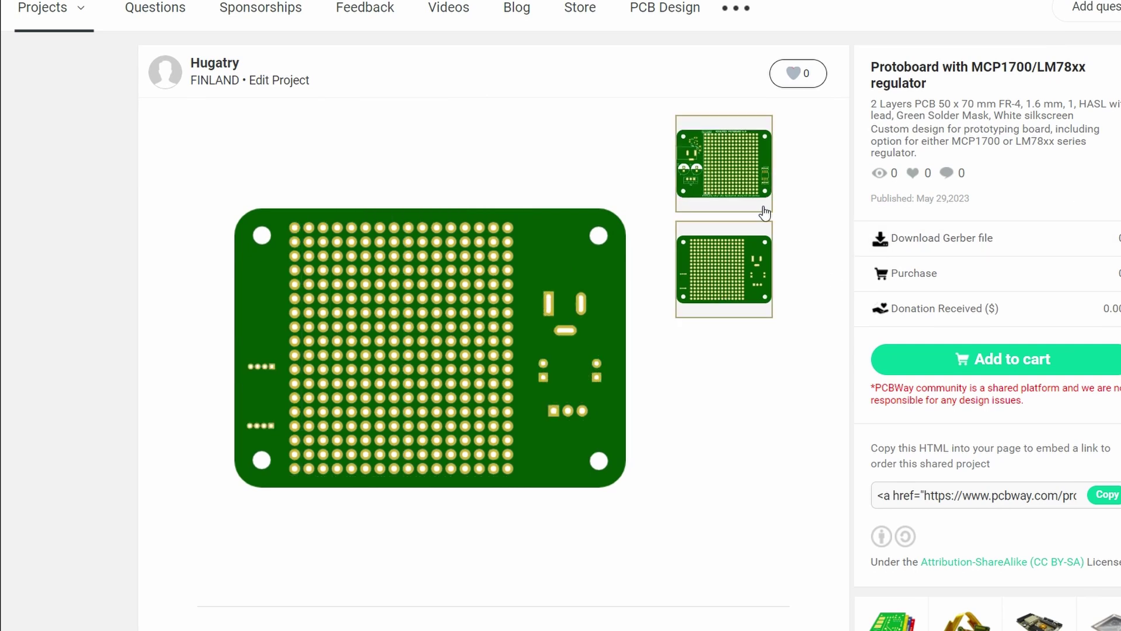
left_click(747, 176)
- Read through the published project's components list, description text and embedded video
scroll(746, 174, "down", 5)
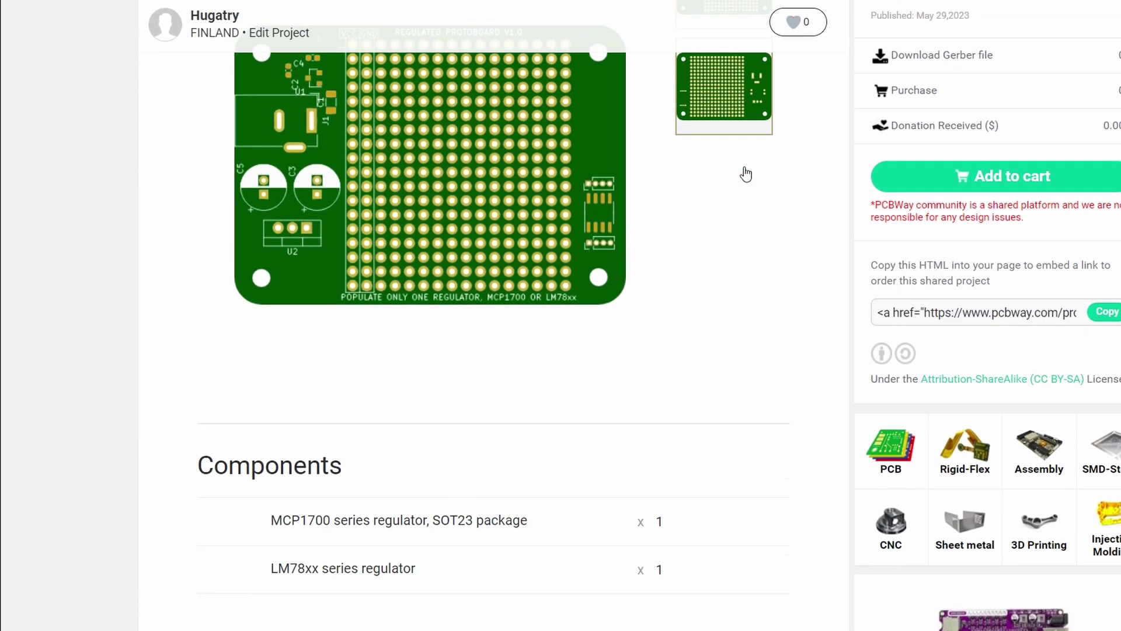
scroll(744, 171, "down", 2)
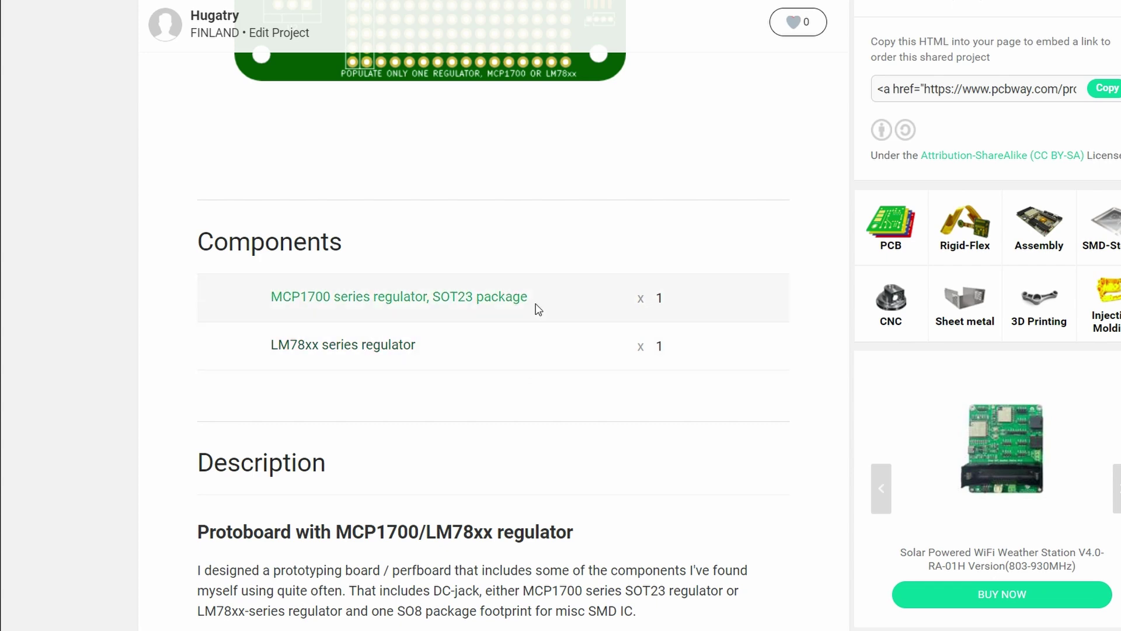
scroll(537, 357, "down", 2)
scroll(538, 361, "down", 3)
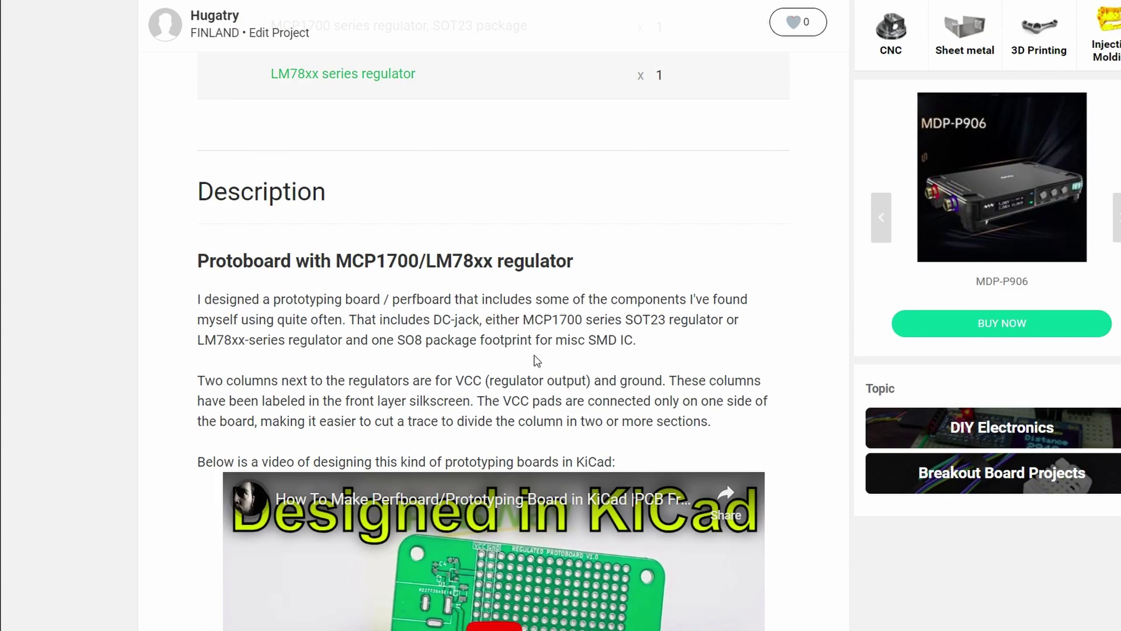
left_click_drag(197, 261, 593, 276)
left_click(627, 275)
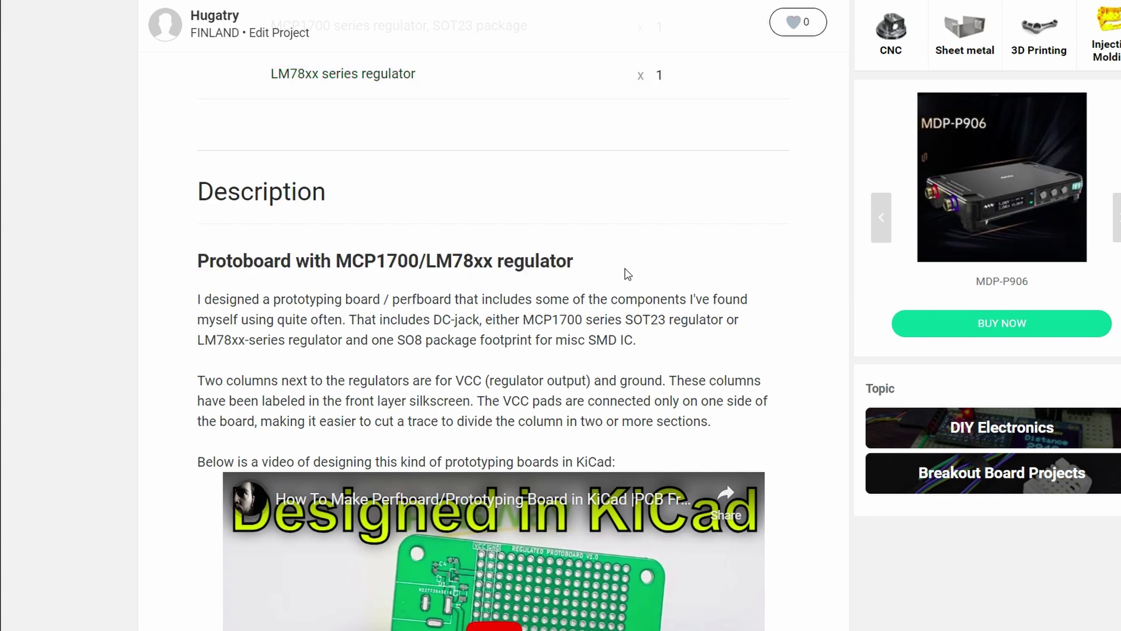
scroll(627, 274, "down", 5)
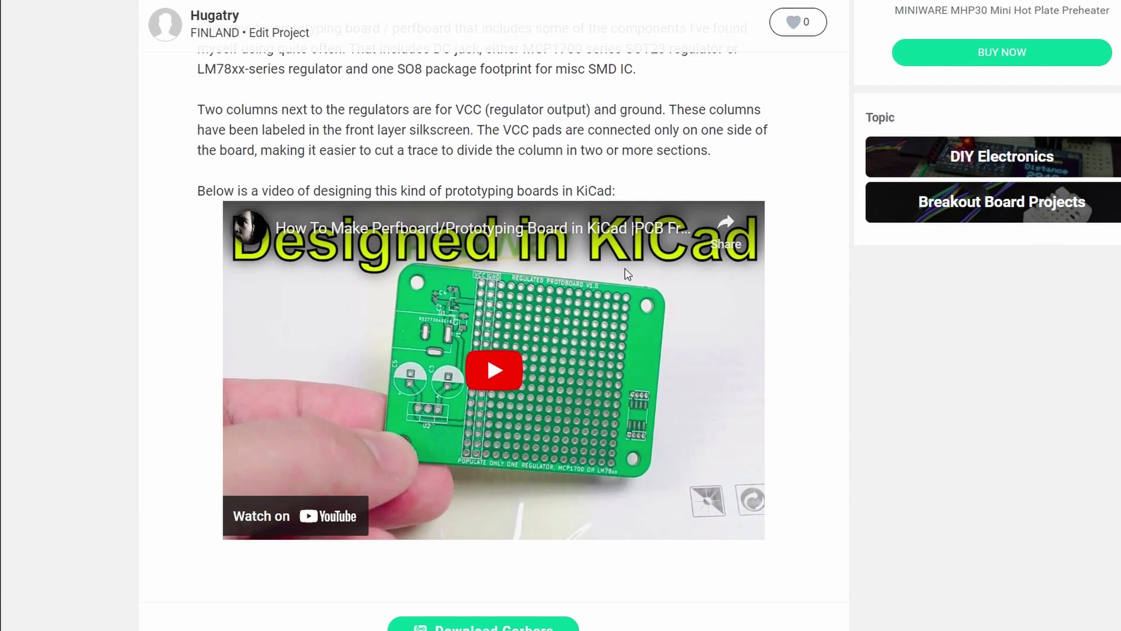
- Open the add-to-cart options for the shared board and choose Green as the solder mask
scroll(626, 274, "up", 5)
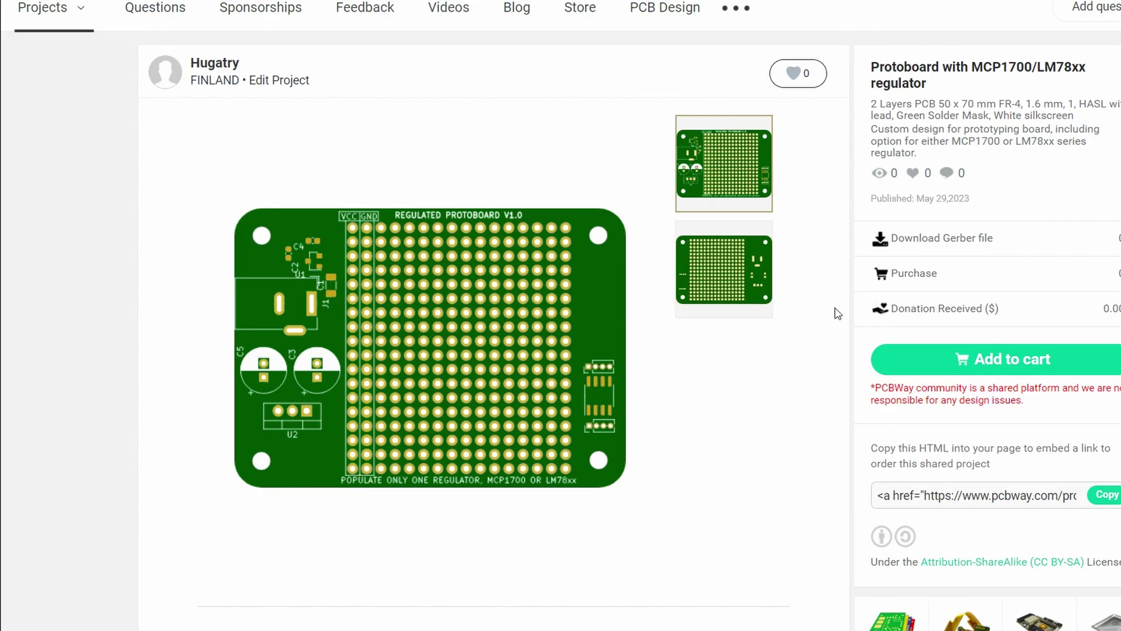
left_click(1012, 362)
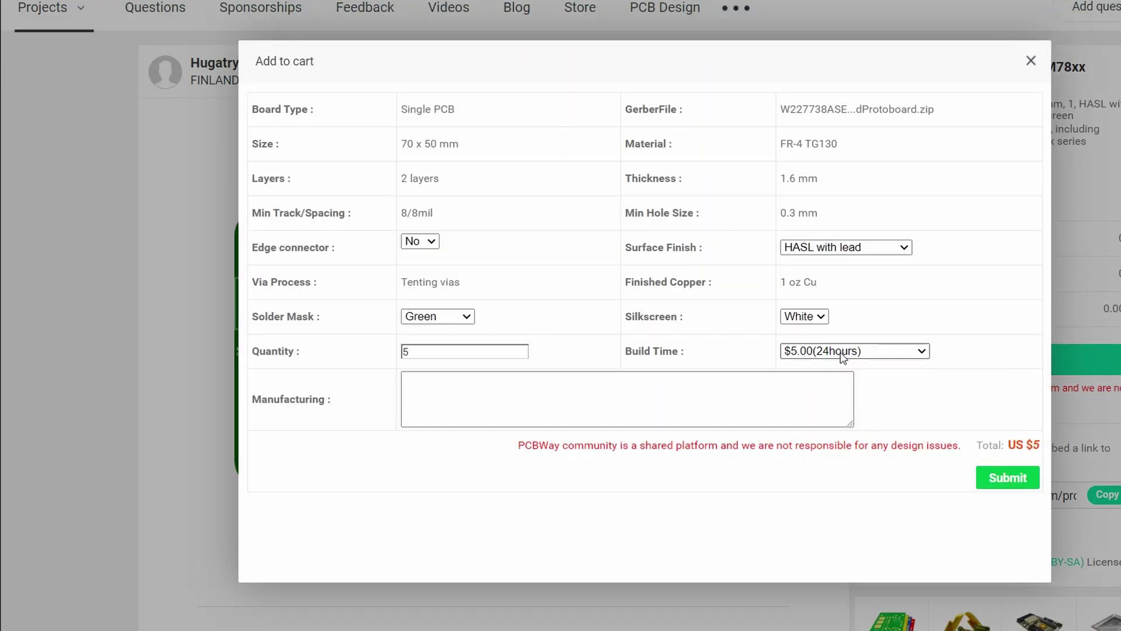
left_click(467, 316)
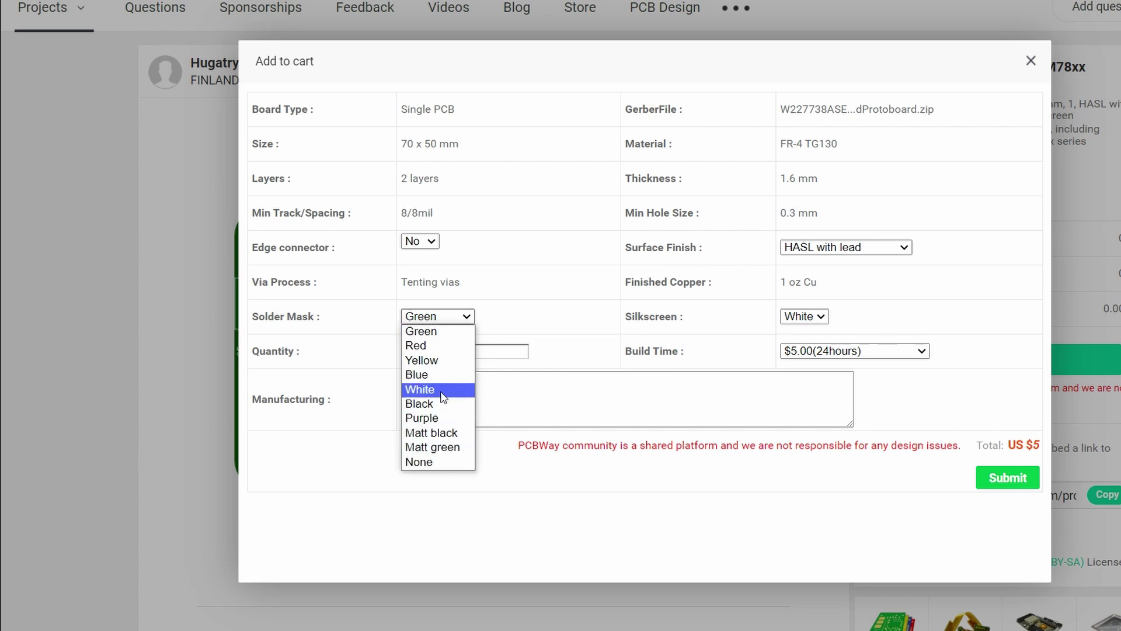
left_click(446, 332)
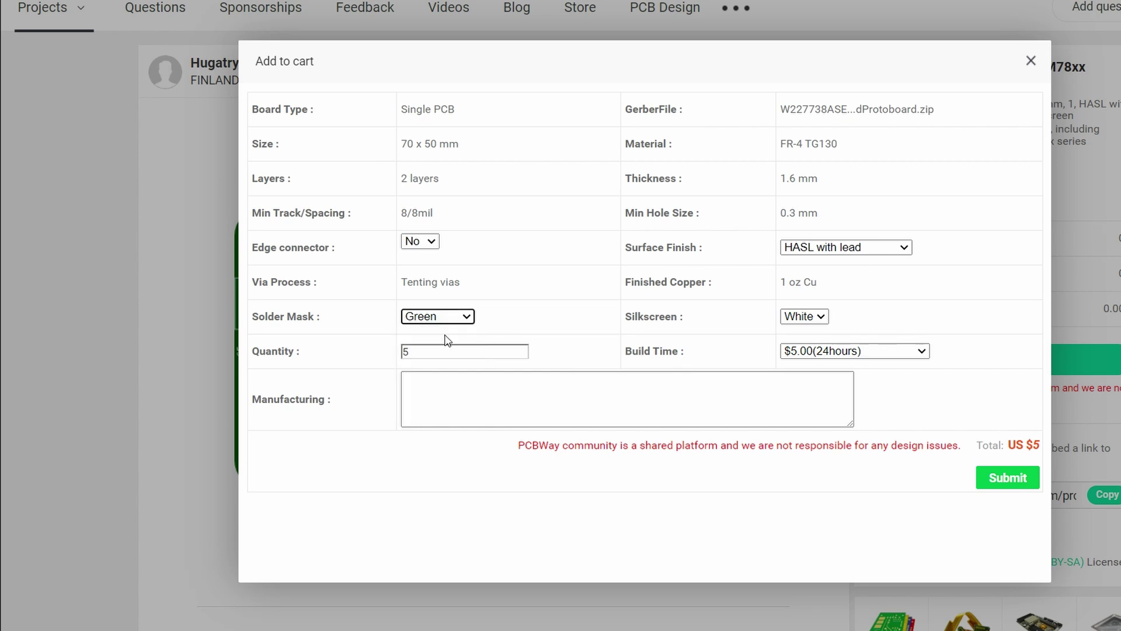
- Choose White silkscreen and set the order quantity to 10 boards
left_click(806, 316)
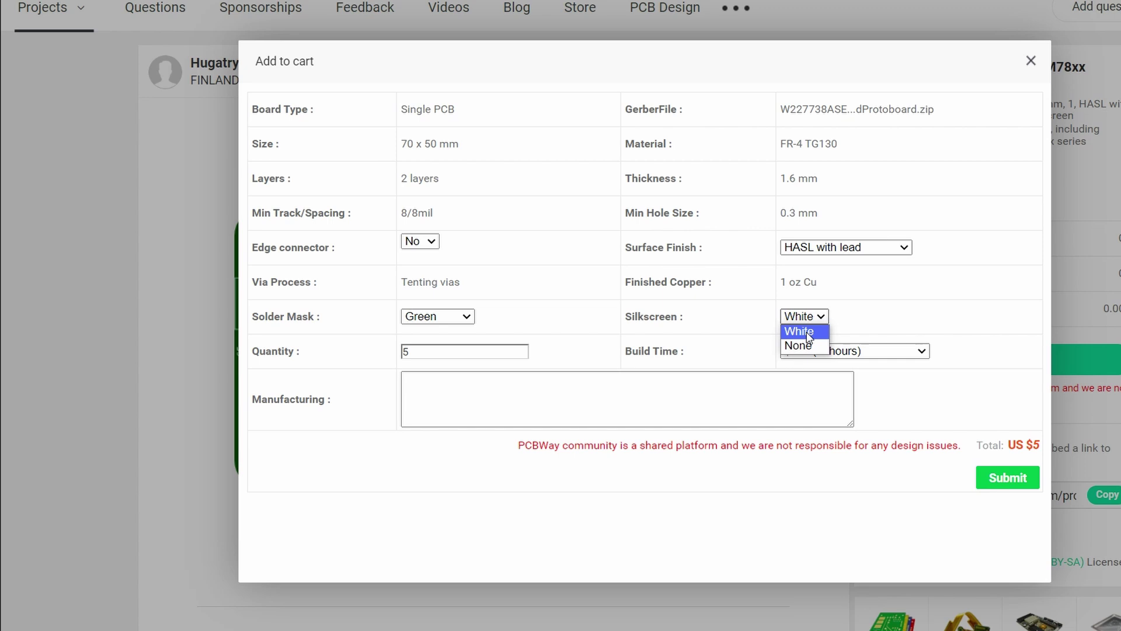
left_click(808, 332)
left_click(480, 353)
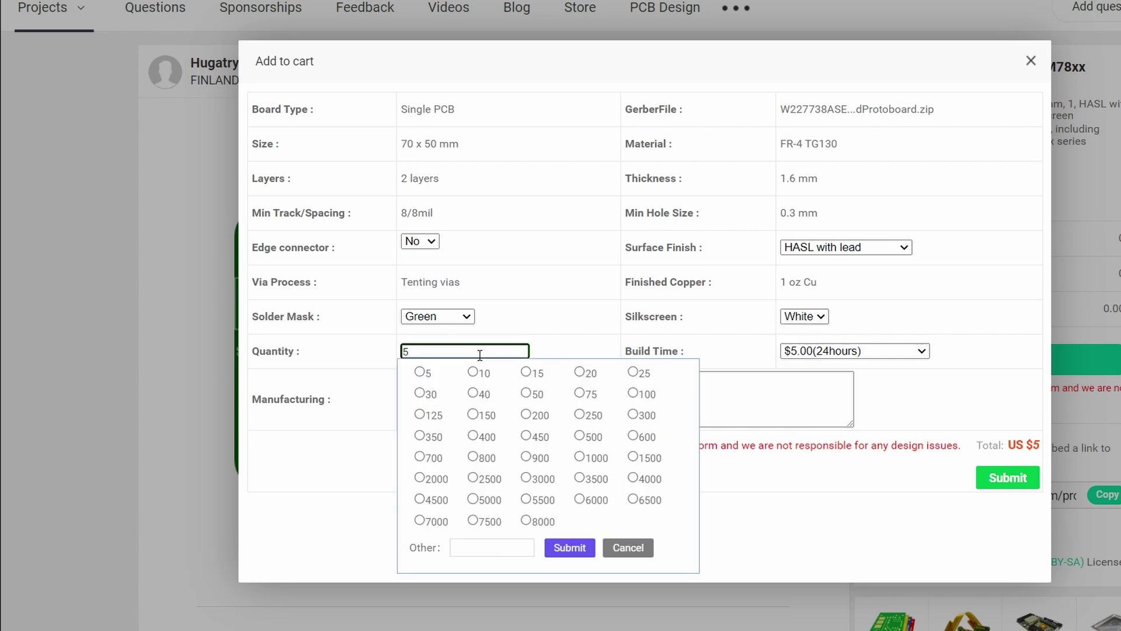
left_click(473, 372)
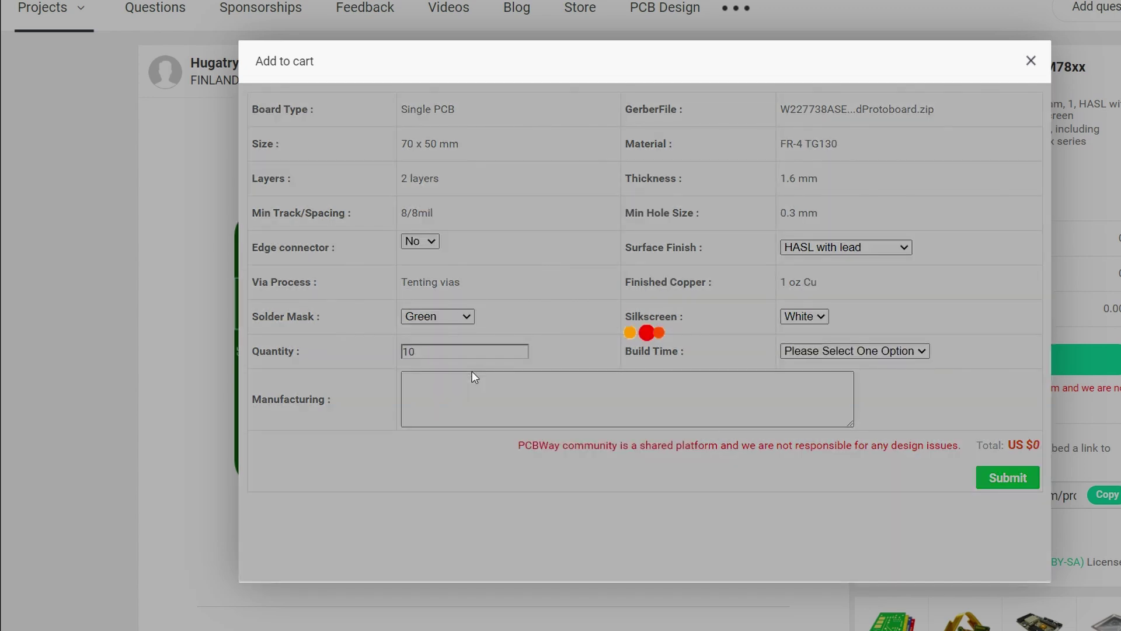